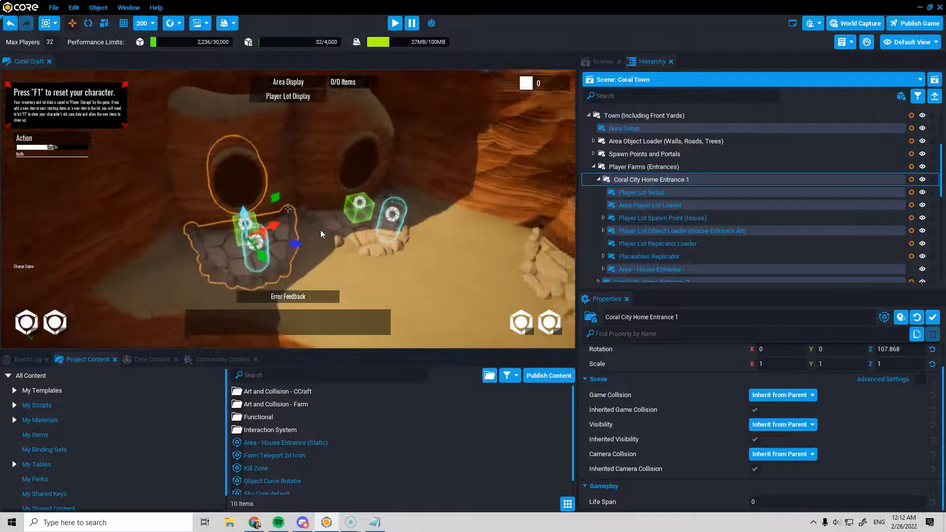
- Deinstance Coral City Home Entrance 1 and assign it as the PlayerLot property of its Player Lot Spawn Point (House)
key(s)
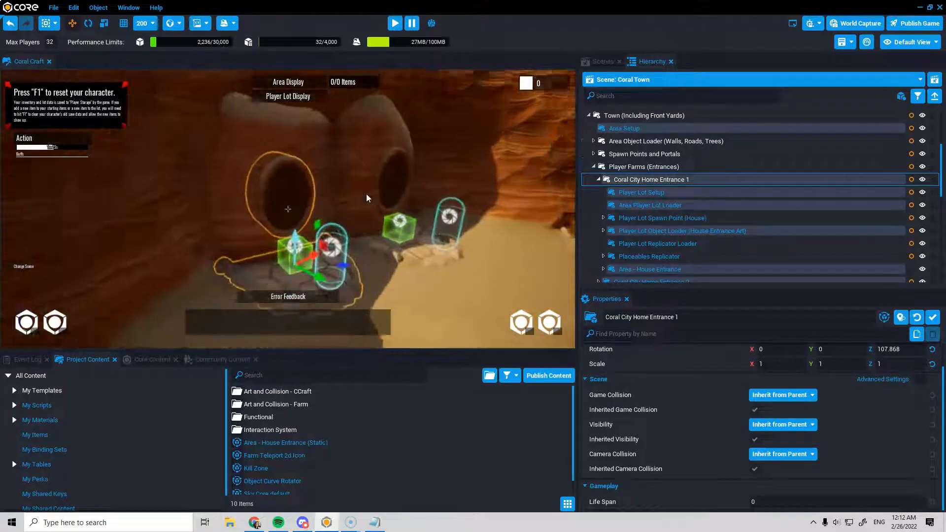
key(w)
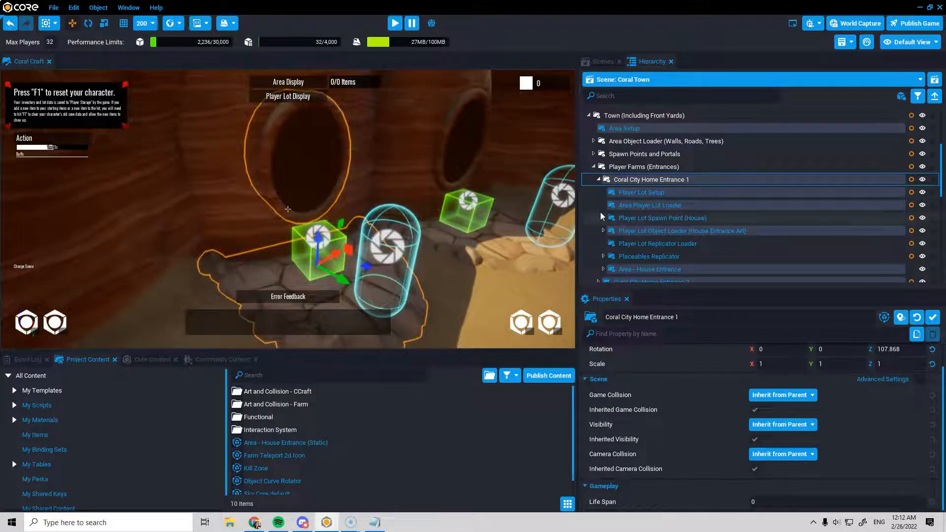
right_click(674, 181)
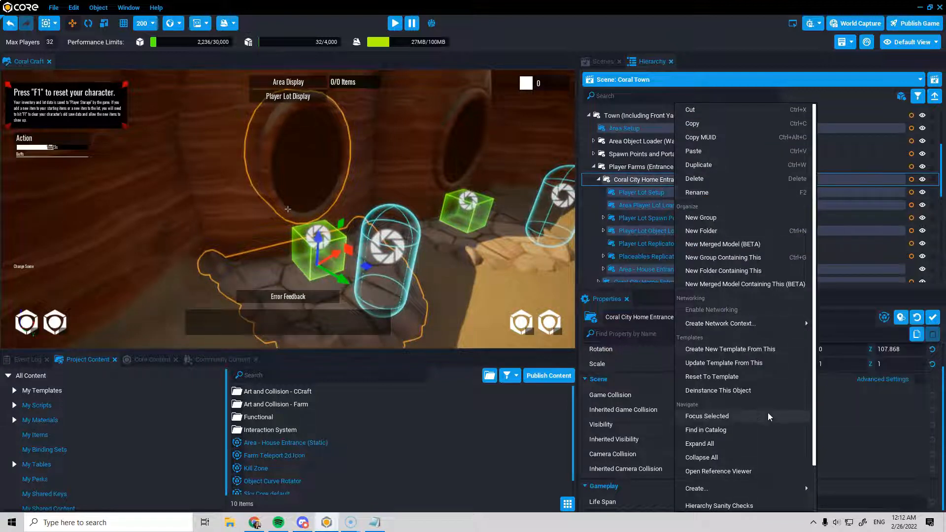
click(761, 385)
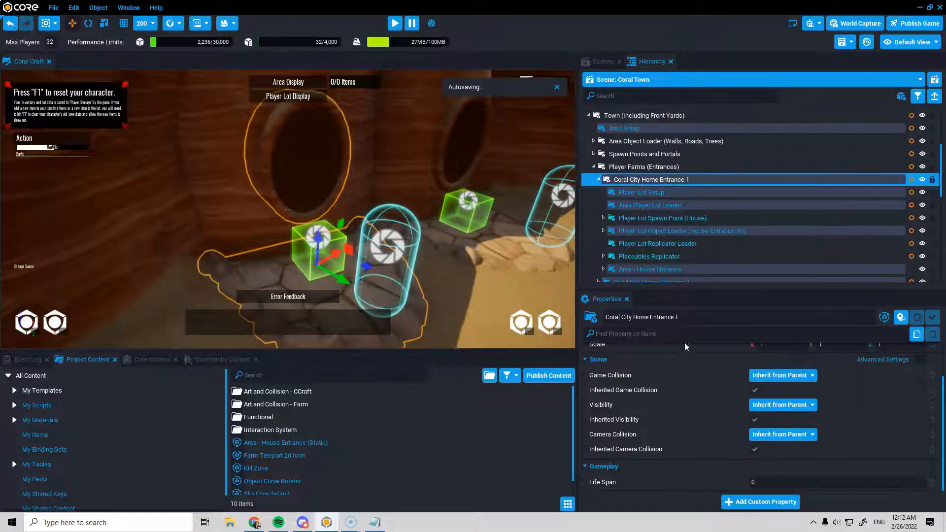
click(634, 220)
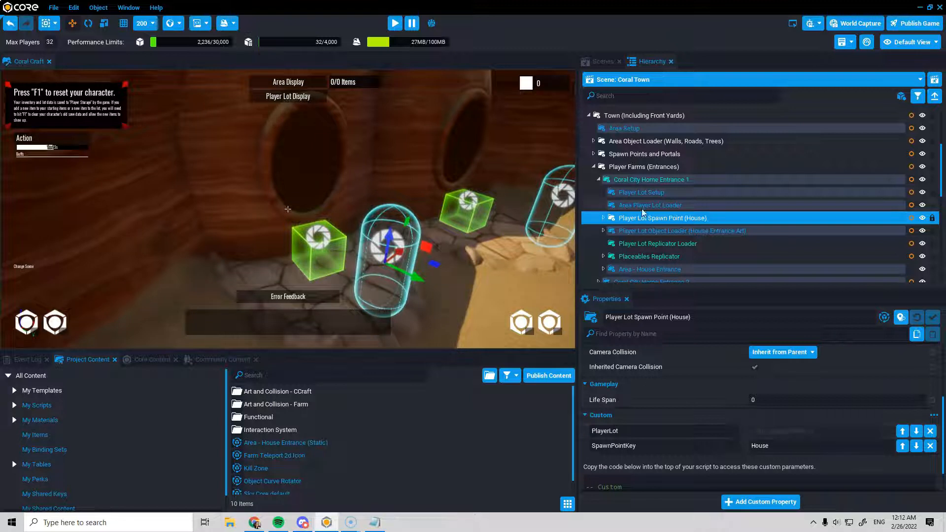
drag(634, 182, 769, 430)
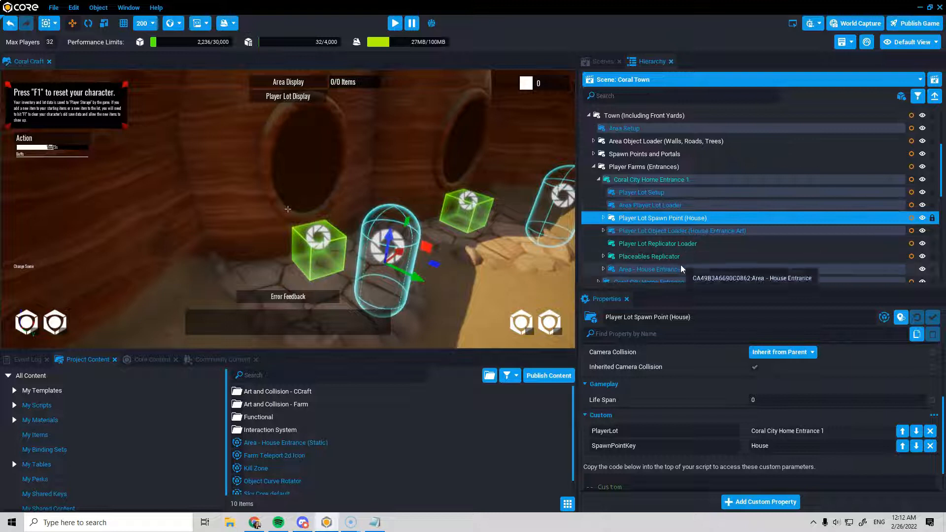
- Scale the box volume inside Player Lot Object Loader (House Entrance Art) into a thin, wide slab about the size of the stone entrance floor
scroll(682, 265, down, 1)
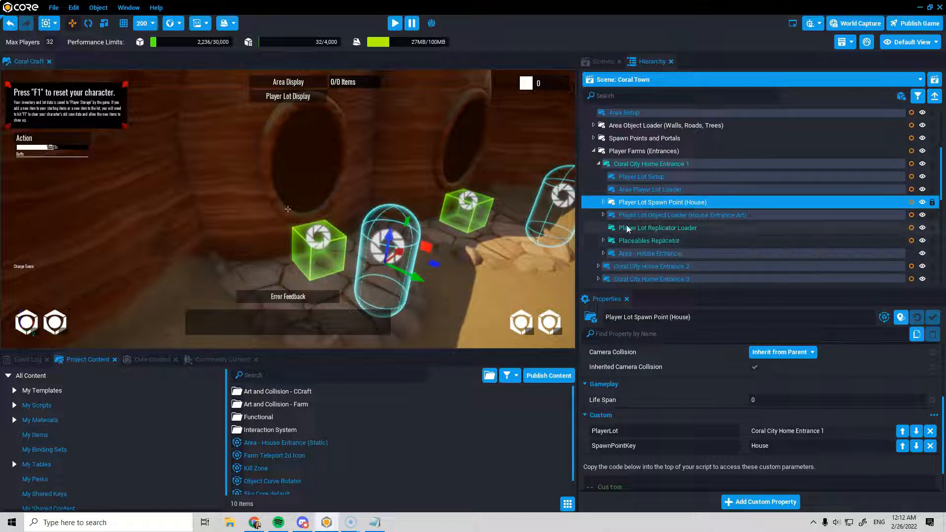
click(603, 215)
scroll(652, 244, down, 5)
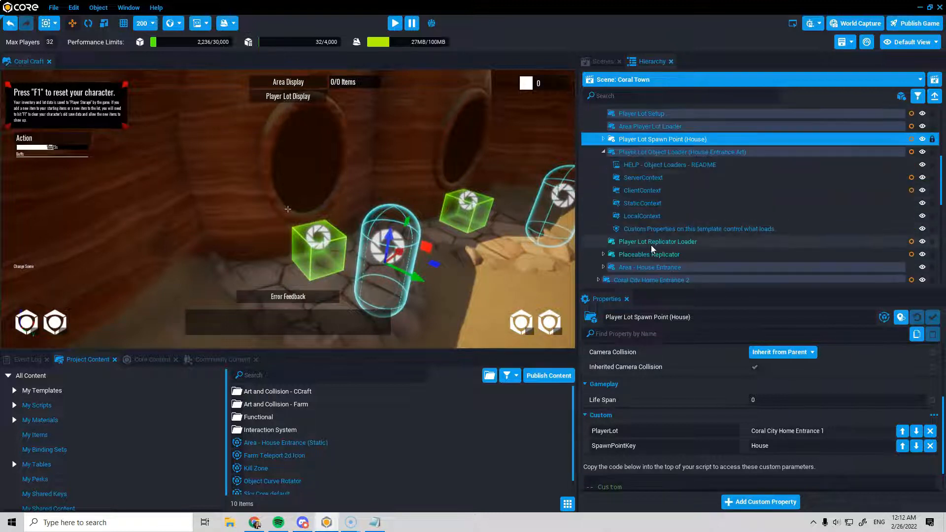
double_click(659, 230)
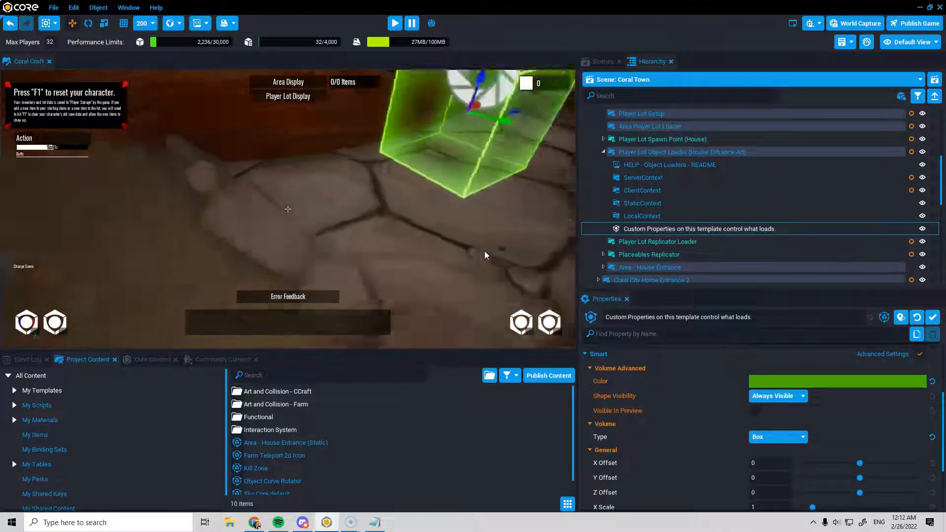
key(r)
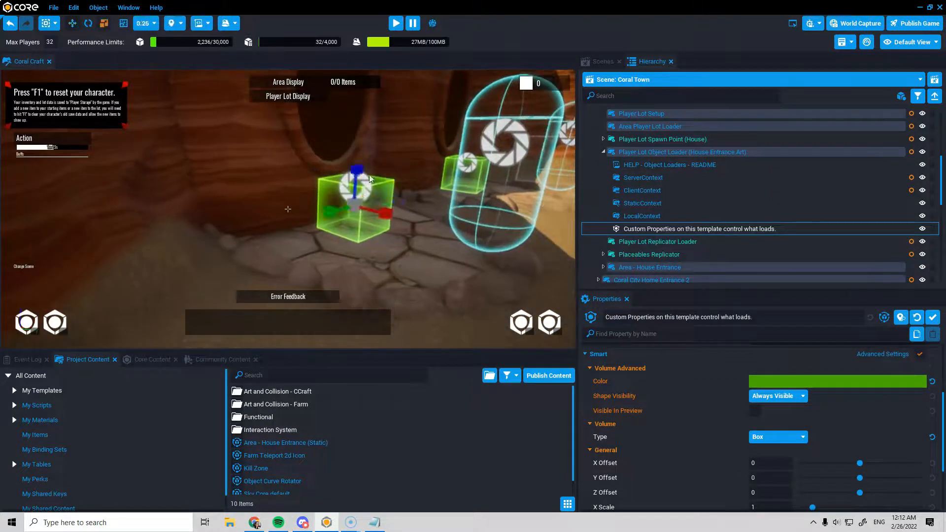
drag(358, 167, 362, 197)
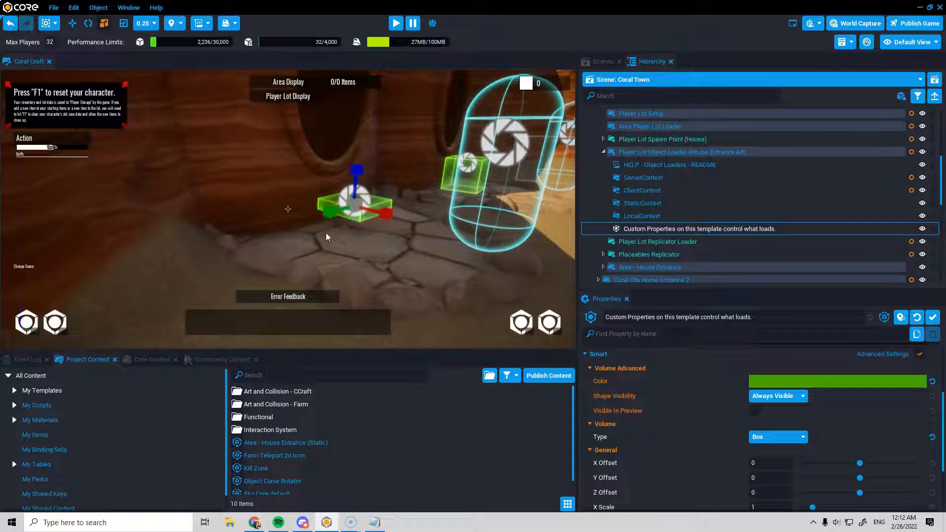
drag(383, 211, 255, 253)
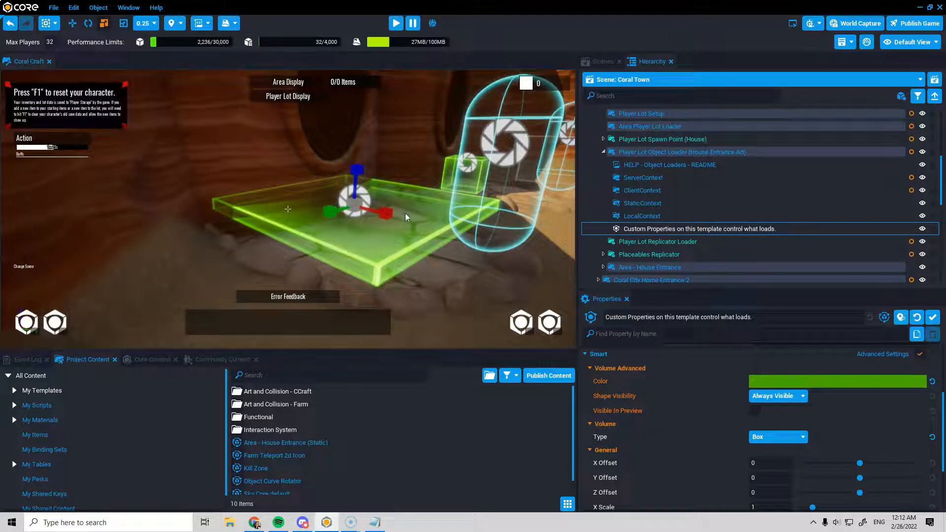
drag(390, 212, 412, 219)
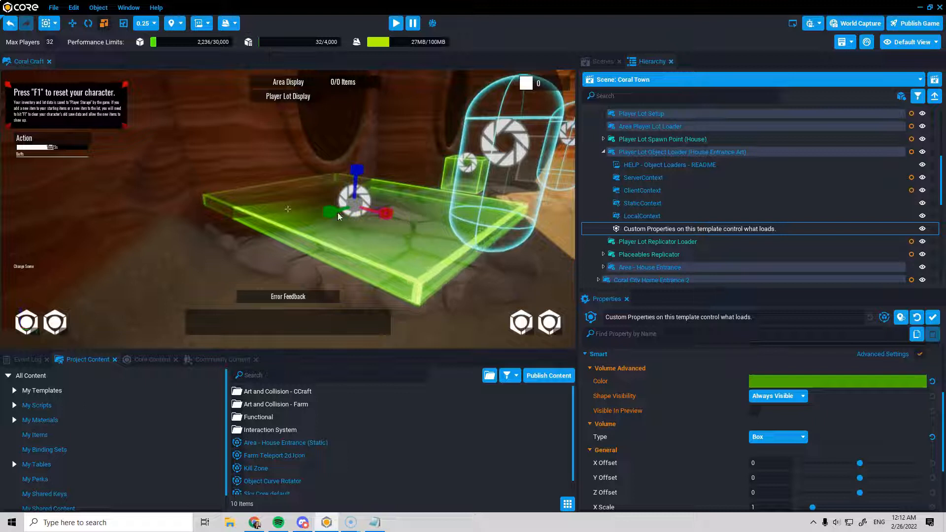
drag(330, 211, 316, 231)
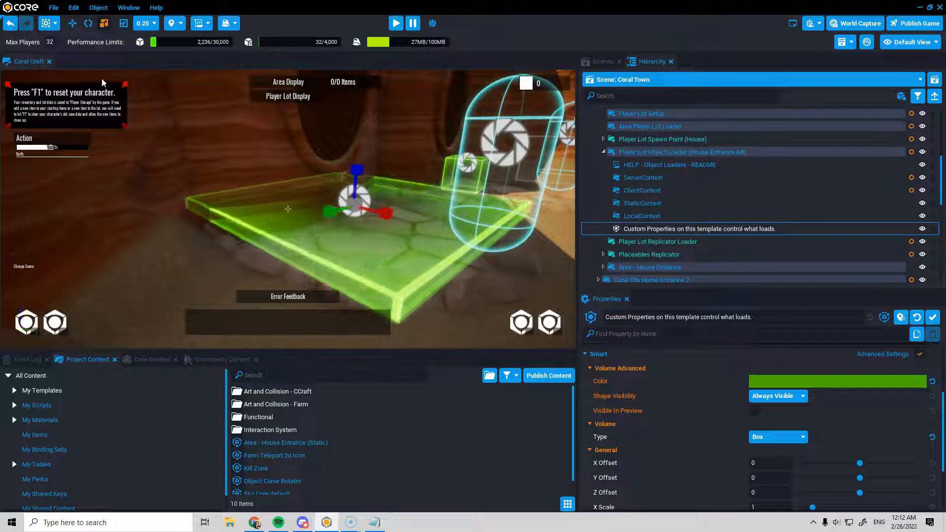
- Move the flattened volume down and outward so it covers the stone floor in front of the first house entrance
click(72, 23)
drag(357, 181, 367, 202)
drag(385, 234, 409, 247)
right_drag(409, 246, 288, 255)
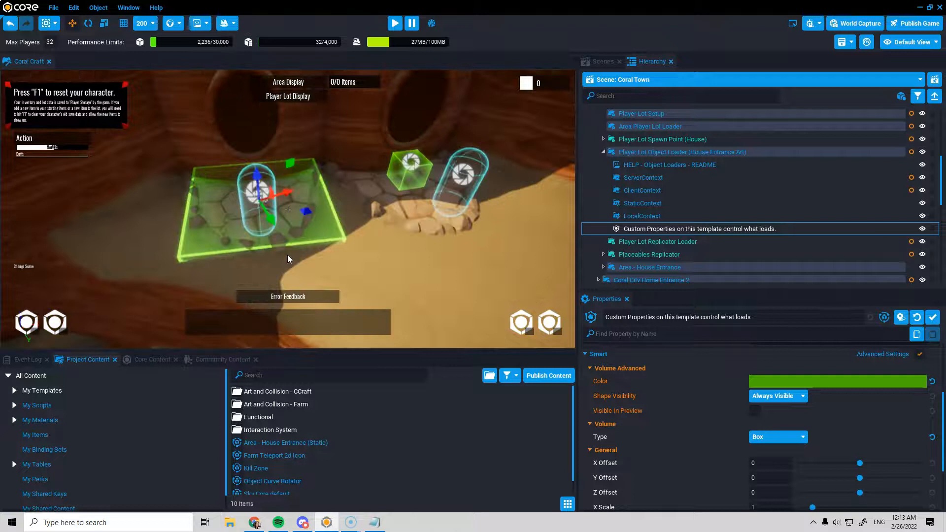
- Change the colour of the flattened entrance volume to orange-brown
click(788, 382)
drag(589, 347, 593, 379)
click(734, 488)
alt+drag(340, 225, 309, 212)
alt+drag(359, 241, 351, 266)
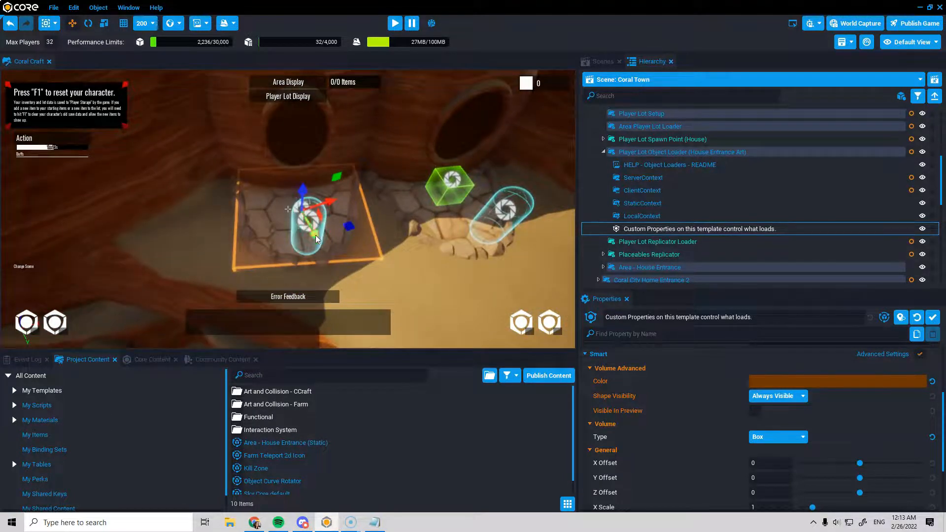
- Examine the axis orientation and transform values of Player Lot Spawn Point (House) and its Target child
click(660, 139)
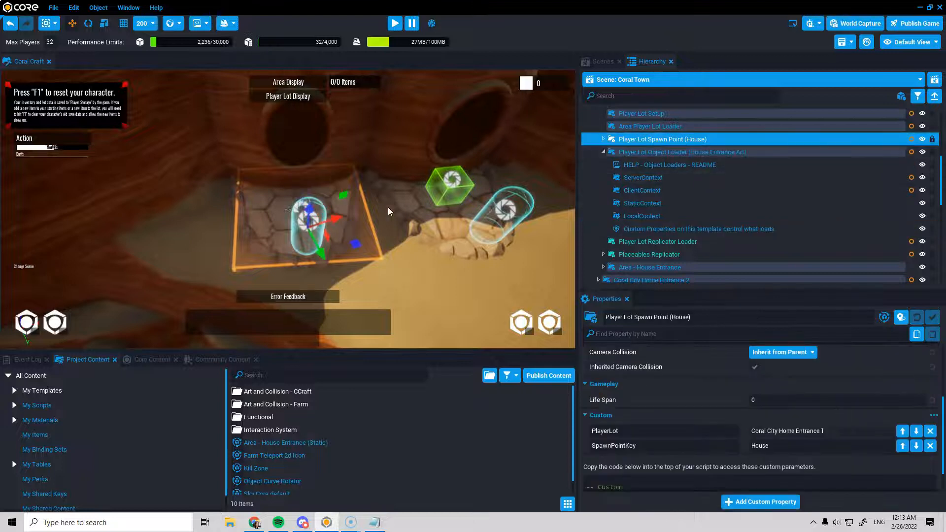
click(92, 26)
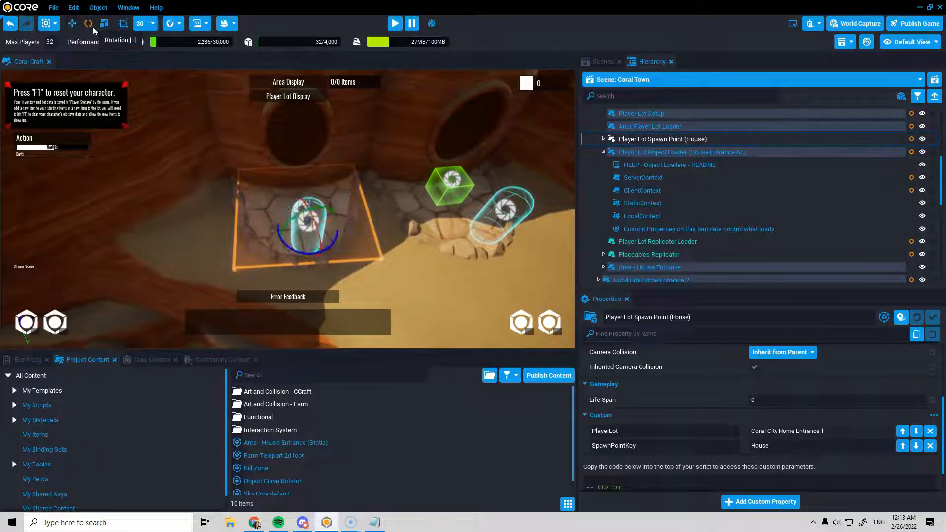
click(180, 23)
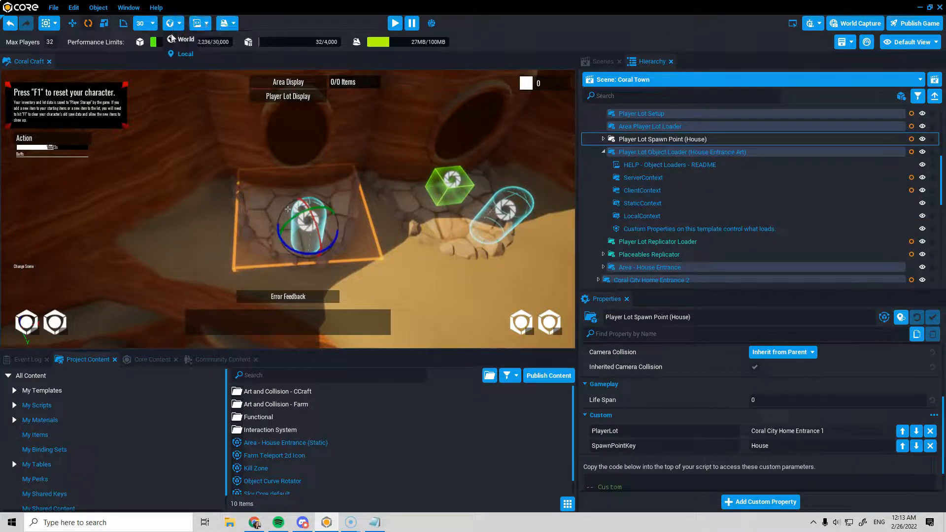
click(173, 54)
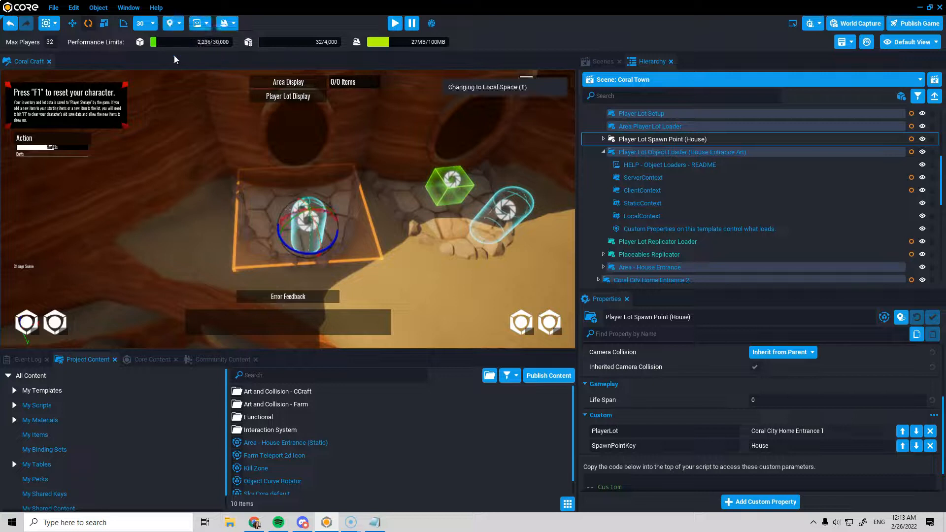
click(72, 23)
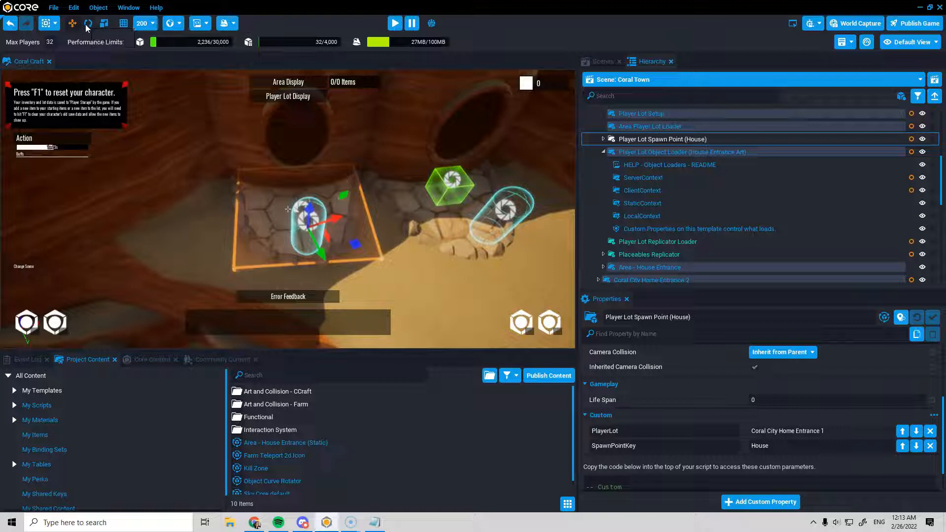
click(604, 141)
click(640, 151)
scroll(782, 387, up, 5)
click(646, 127)
click(646, 139)
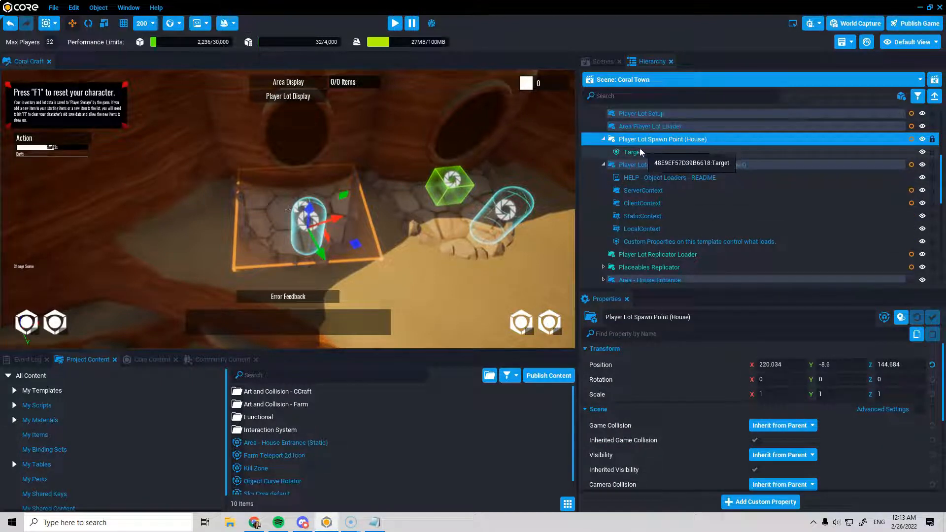
click(628, 154)
click(650, 140)
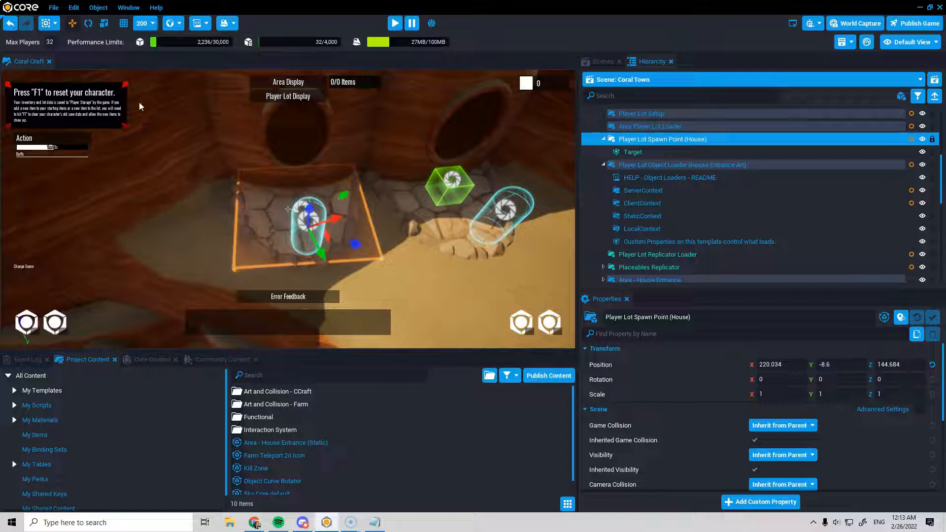
- Rotate Player Lot Spawn Point (House) around its vertical axis in local space to a Z rotation of about 1.4 degrees
click(86, 19)
drag(332, 242, 282, 261)
click(72, 23)
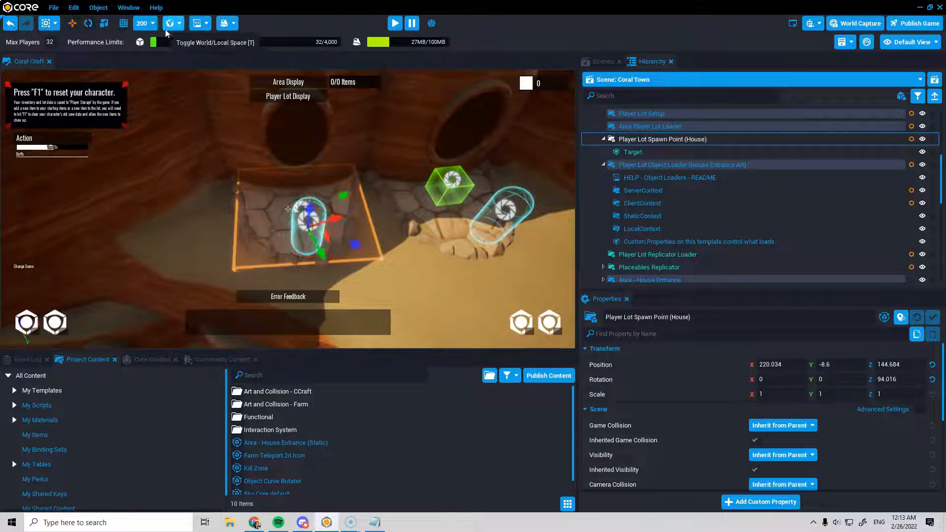
key(e)
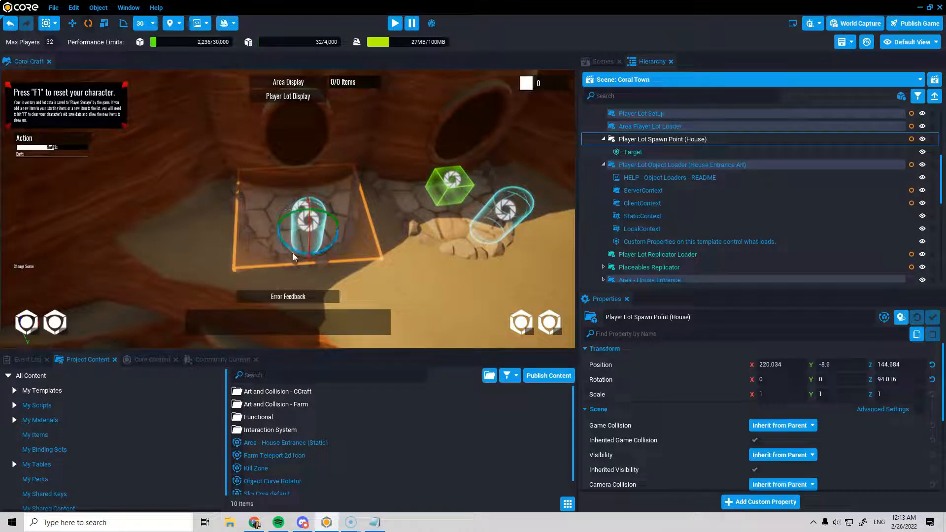
drag(294, 247, 351, 254)
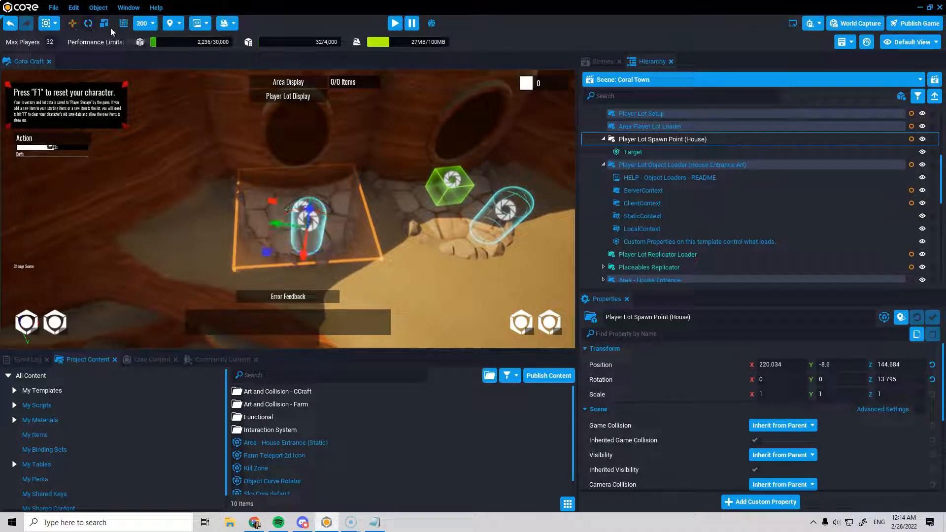
drag(286, 248, 293, 249)
click(75, 24)
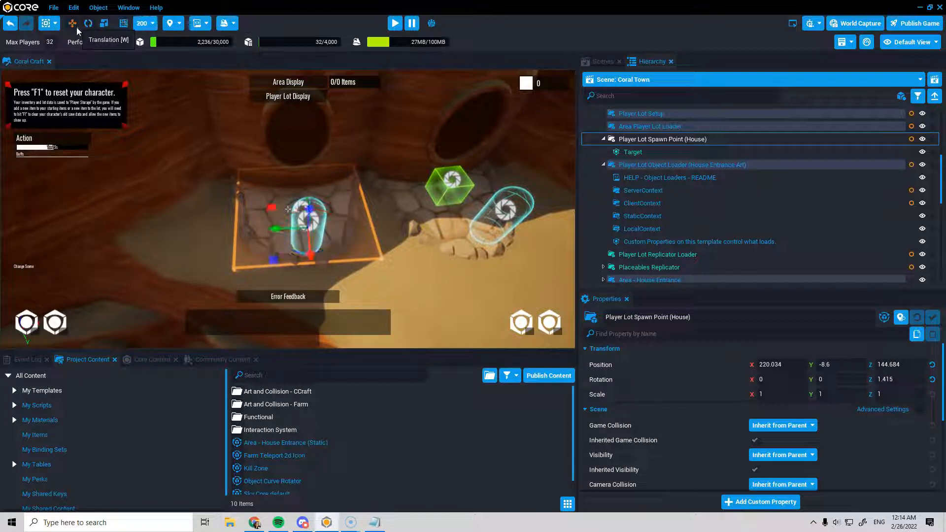
- Review the Target child of Player Lot Spawn Point (House) and the spawn point's PlayerLot and SpawnPointKey properties
click(629, 155)
click(629, 143)
click(629, 152)
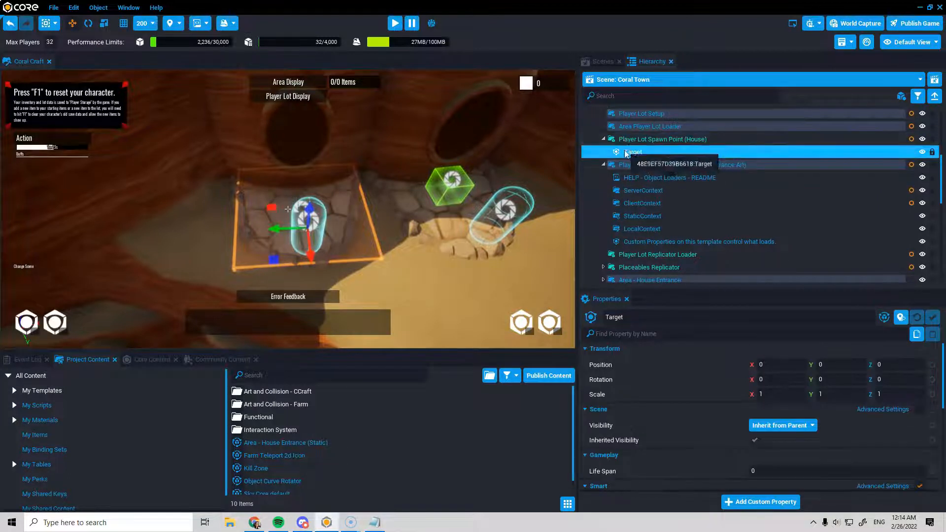
click(629, 140)
click(604, 139)
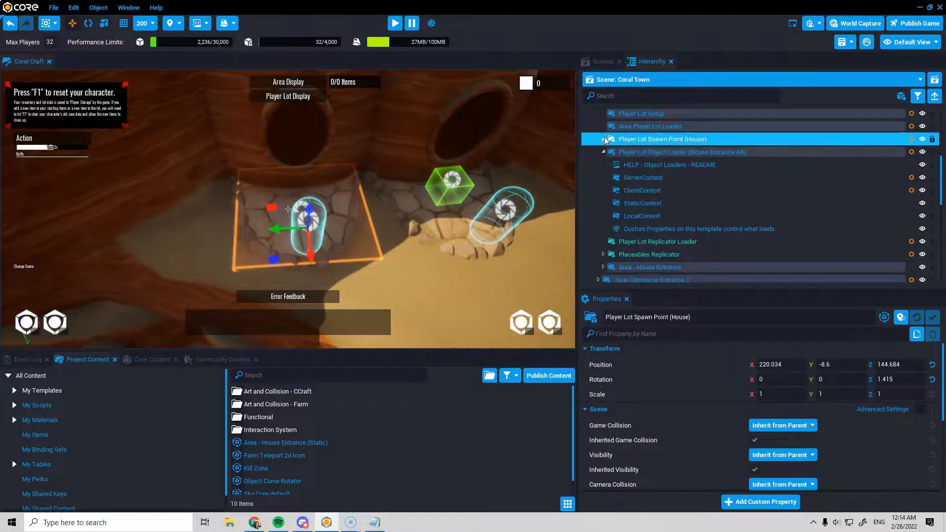
scroll(752, 429, down, 3)
scroll(753, 429, down, 3)
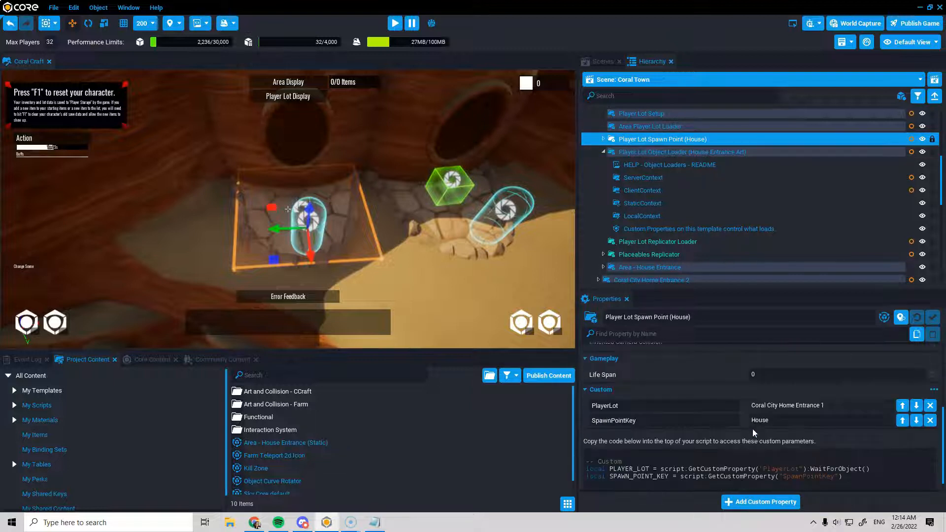
scroll(695, 182, up, 1)
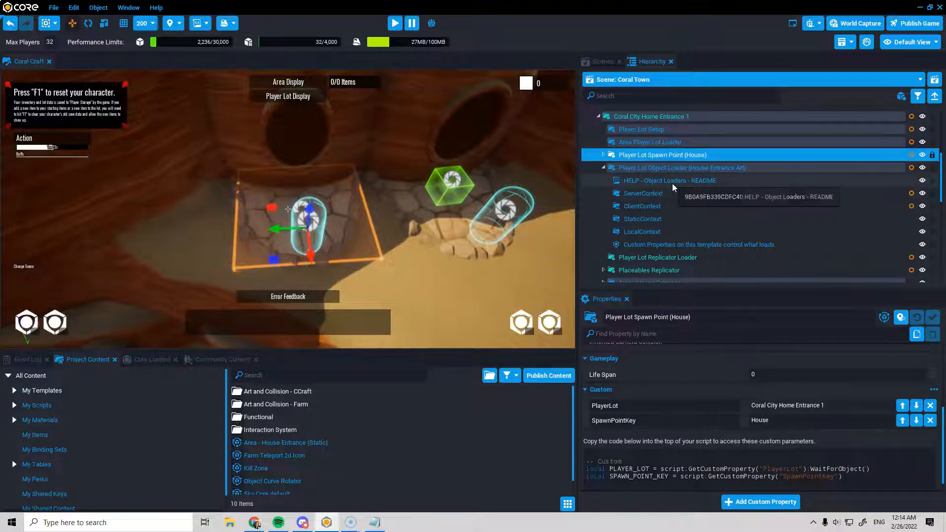
click(603, 168)
- Select the orange entrance volume and survey the other home entrances across the town
mouse_move(331, 199)
right_down()
mouse_move(319, 203)
mouse_move(357, 205)
mouse_move(329, 203)
right_up()
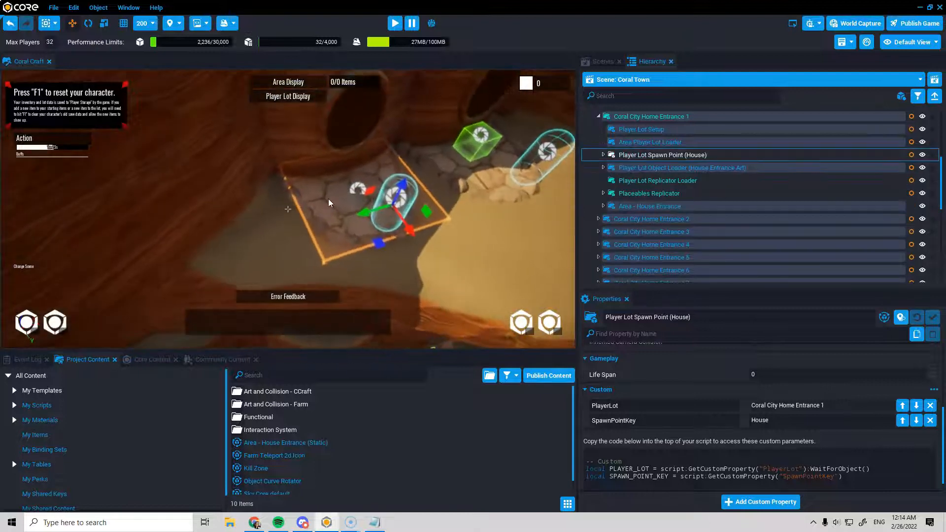
click(330, 203)
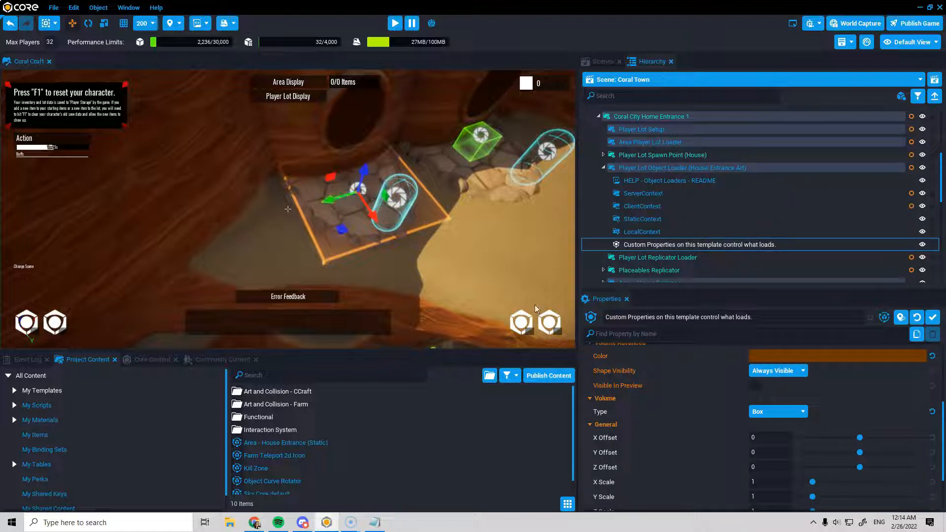
key(s)
right_drag(403, 214, 472, 190)
key(w)
key(s)
- Check the event log and return to the project content list
click(24, 359)
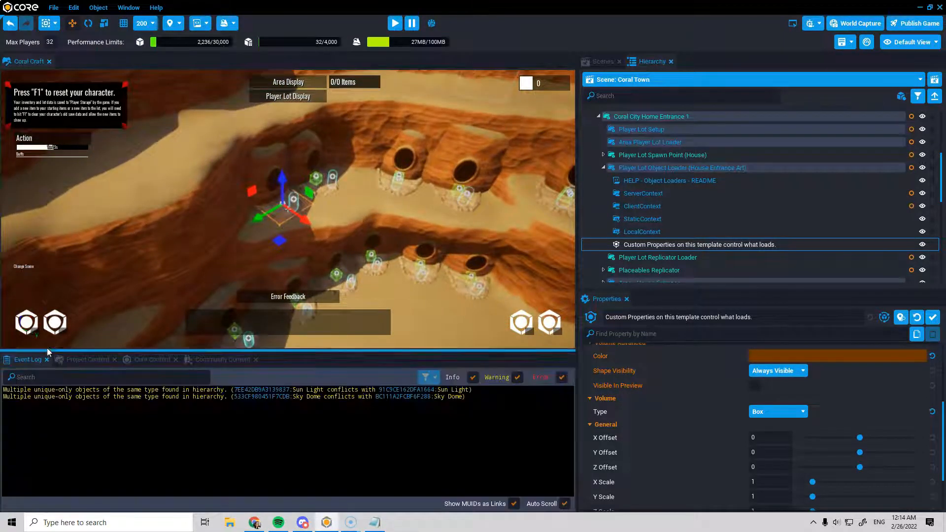
click(82, 359)
click(268, 374)
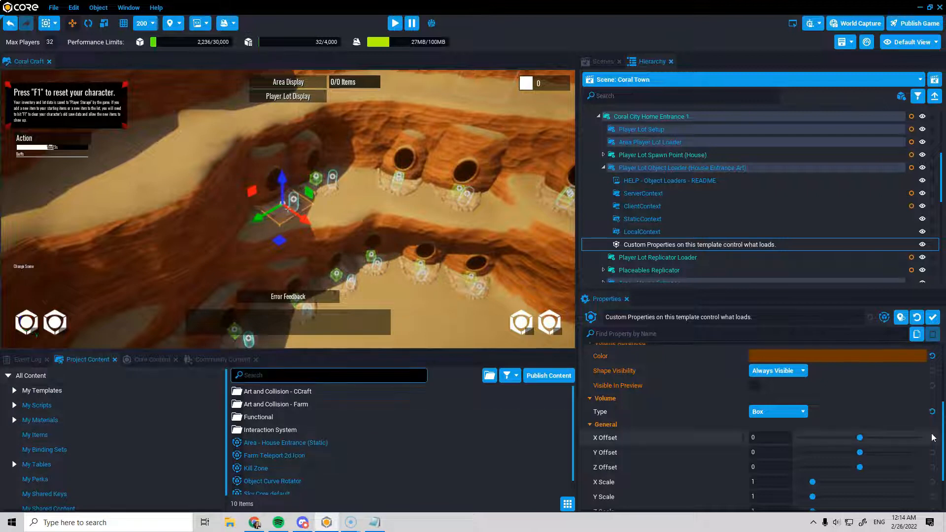
- Find the front yard static templates in the project content and place Player Farm - Front Yard (Static) in the scene
text(front yard static)
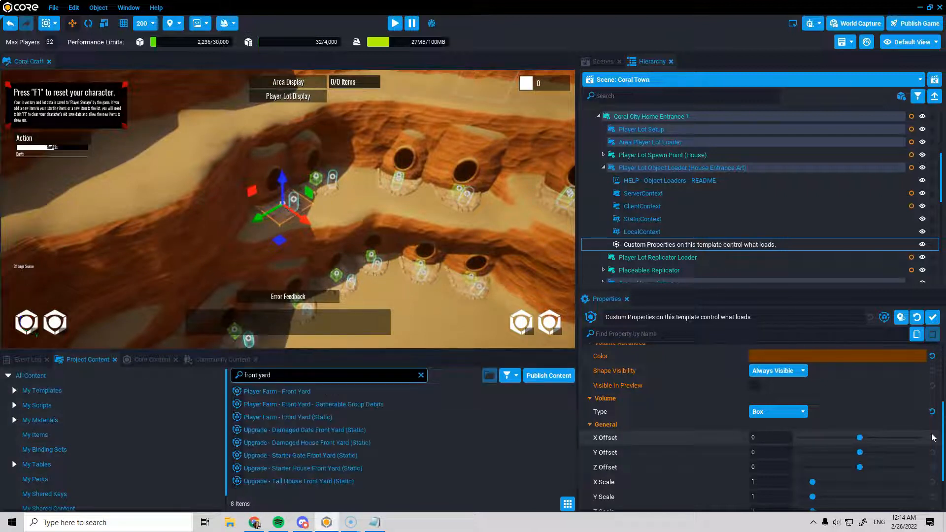
drag(309, 391, 371, 211)
right_drag(291, 210, 267, 205)
drag(327, 176, 193, 315)
right_drag(253, 261, 280, 216)
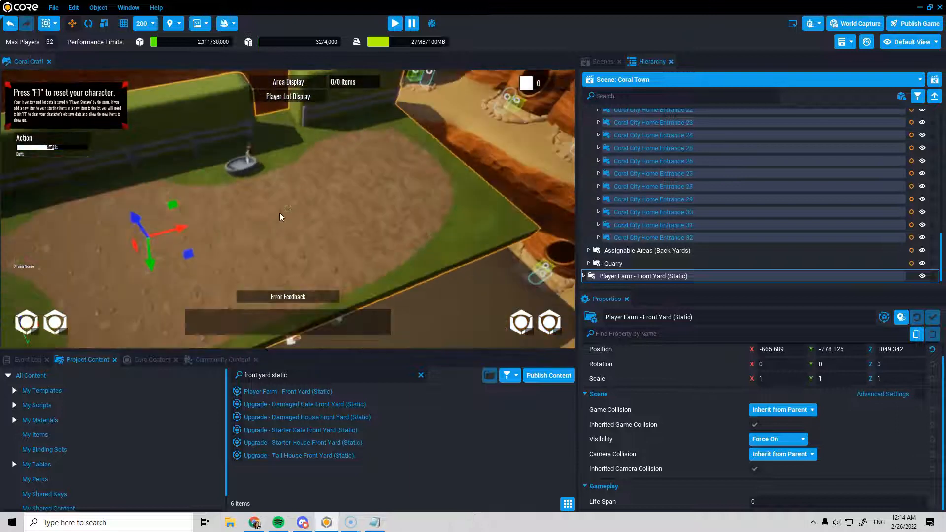
- Copy the Dirt (Farmable Area) group out of the placed front yard and delete the Player Farm - Front Yard (Static) instance
click(280, 215)
scroll(704, 219, up, 2)
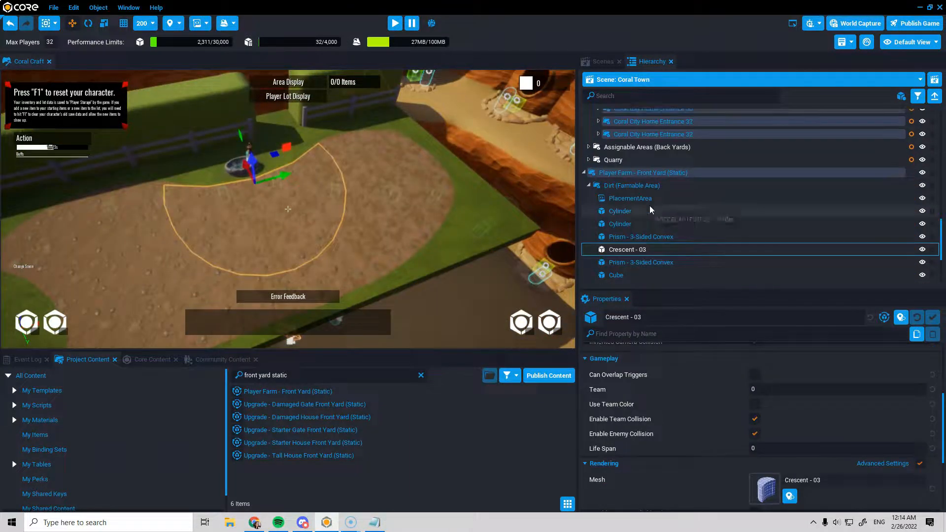
click(591, 187)
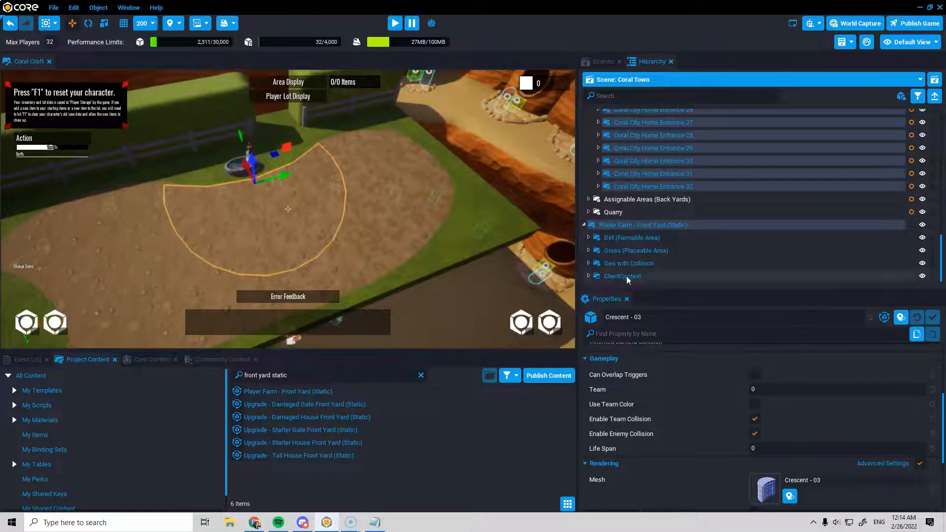
click(637, 239)
click(634, 252)
click(625, 238)
right_click(621, 241)
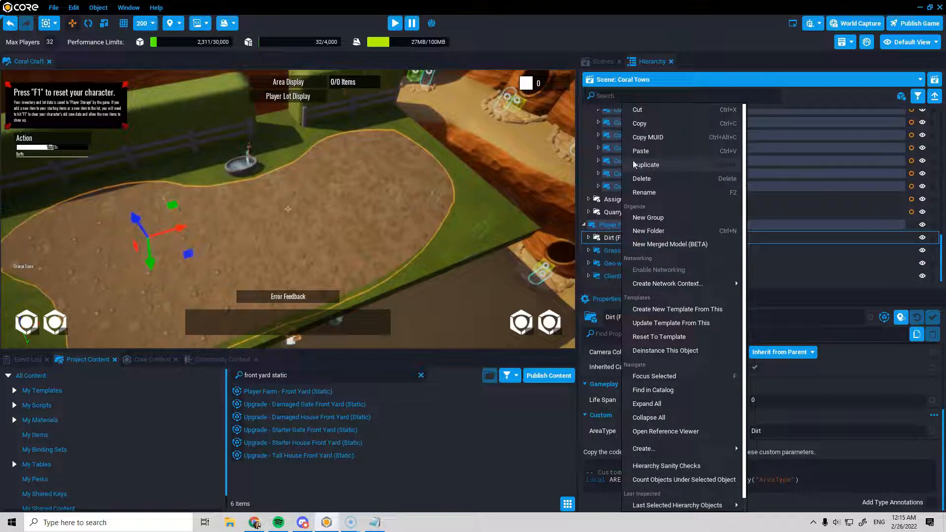
click(634, 122)
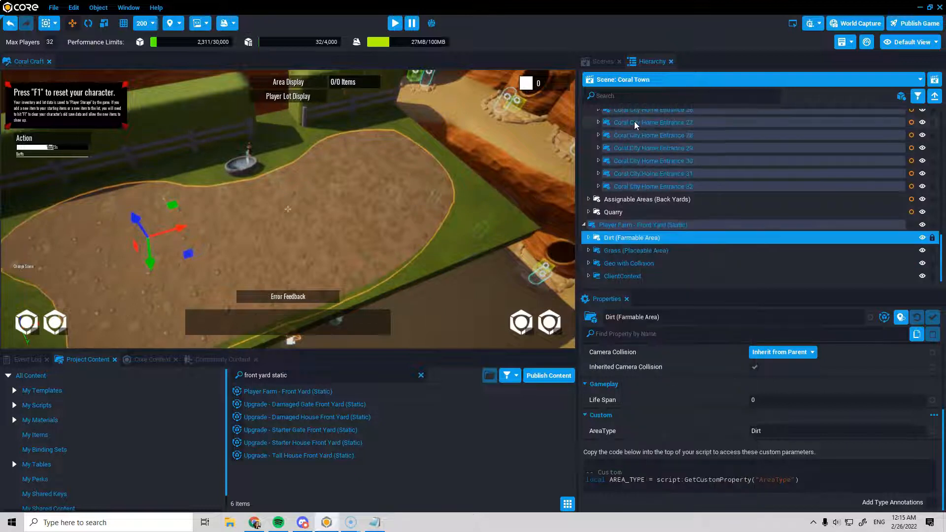
right_click(622, 225)
click(643, 178)
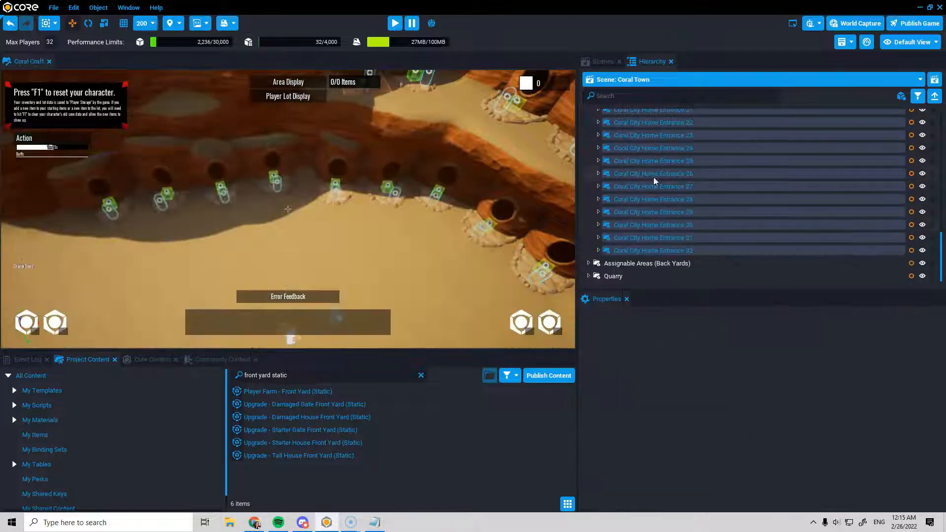
- Deinstance the Area - House Entrance group inside Coral City Home Entrance 1
scroll(739, 238, up, 10)
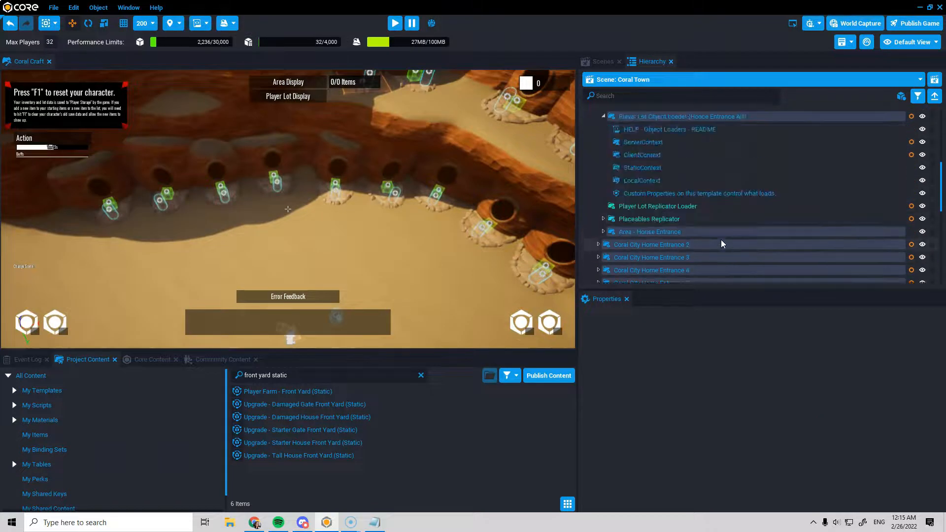
scroll(655, 226, down, 3)
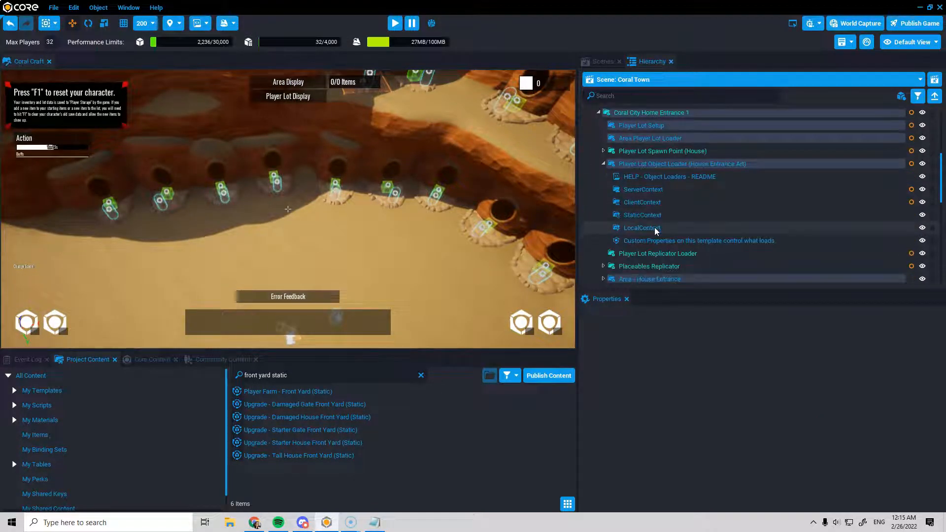
click(604, 164)
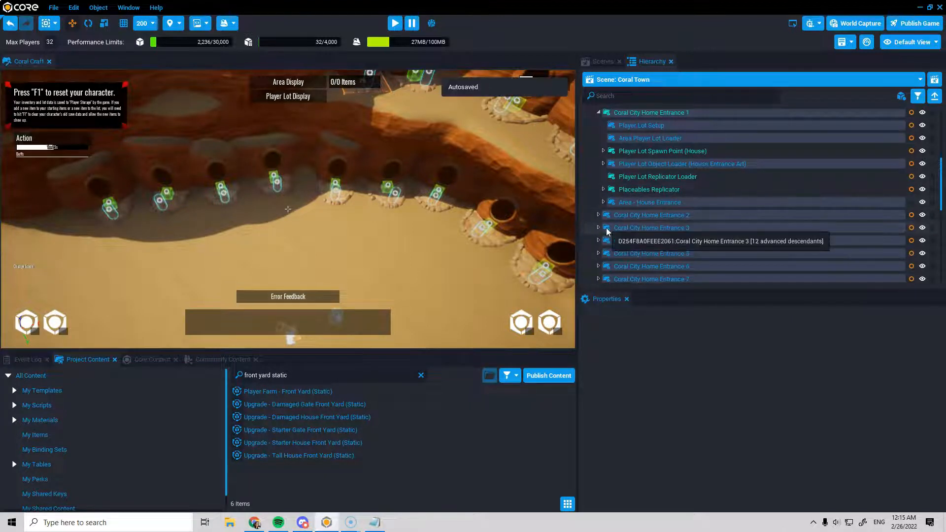
click(604, 202)
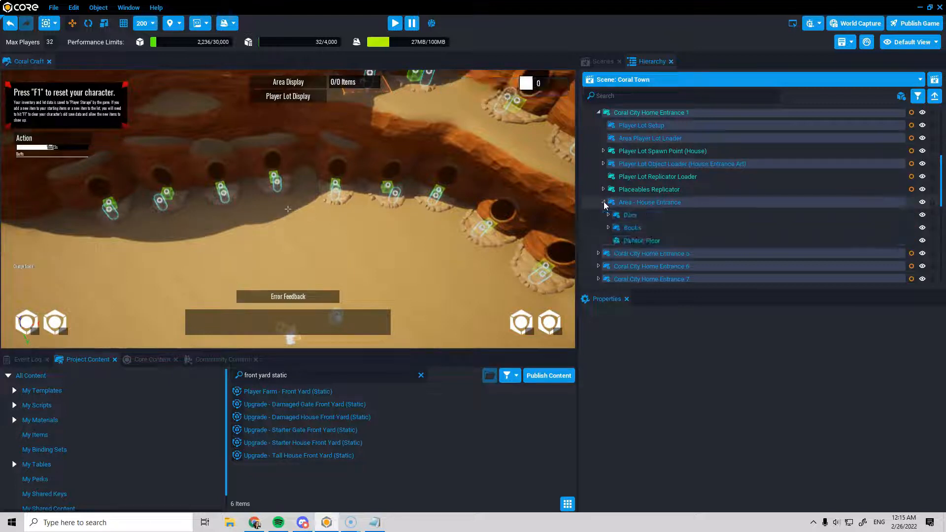
click(634, 204)
right_click(643, 207)
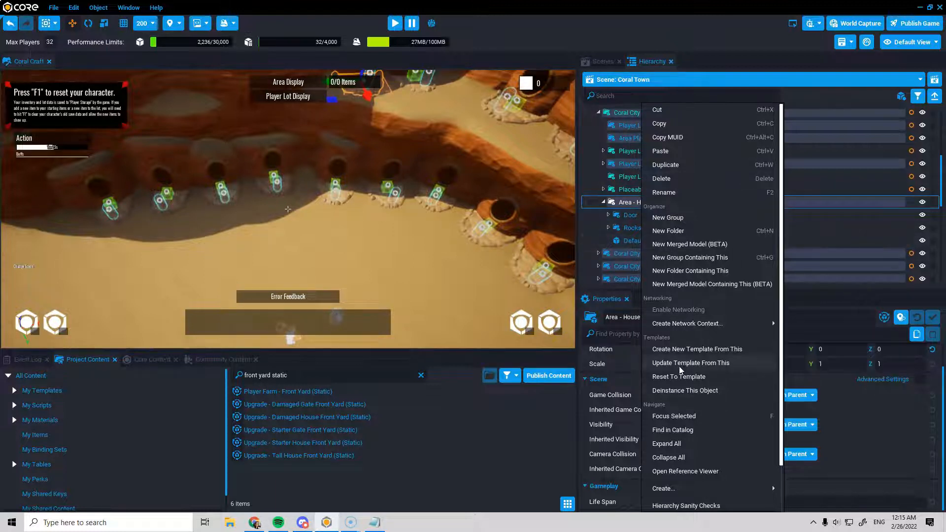
click(680, 391)
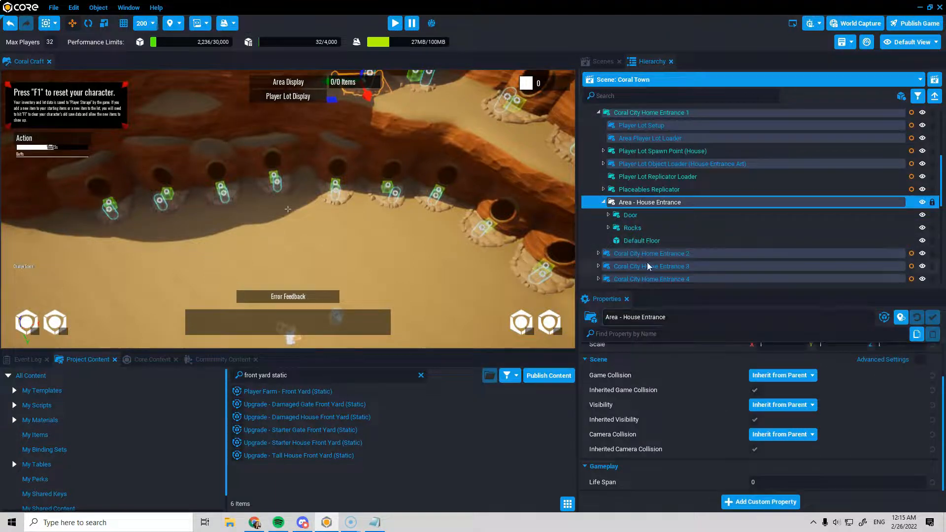
- Paste the dirt group into Area - House Entrance alongside Door and reset its position and rotation to 0
click(636, 215)
right_click(640, 213)
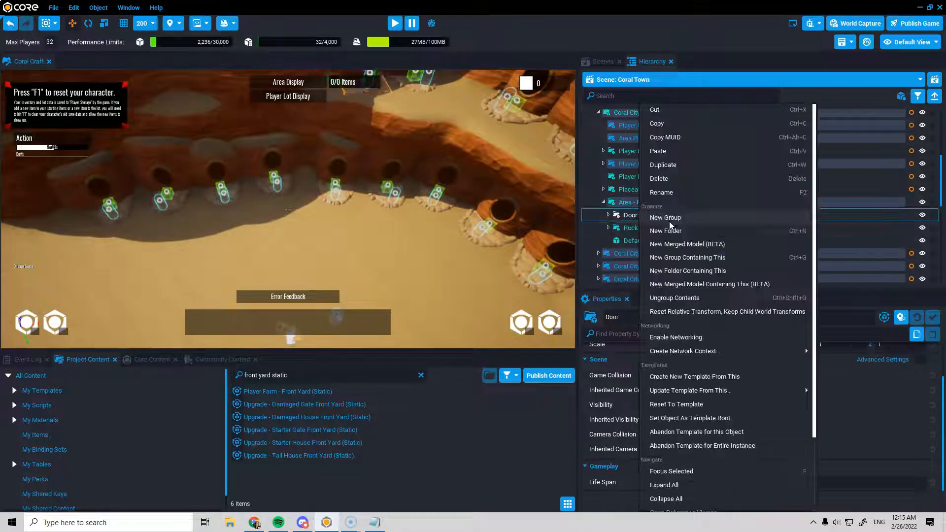
click(660, 151)
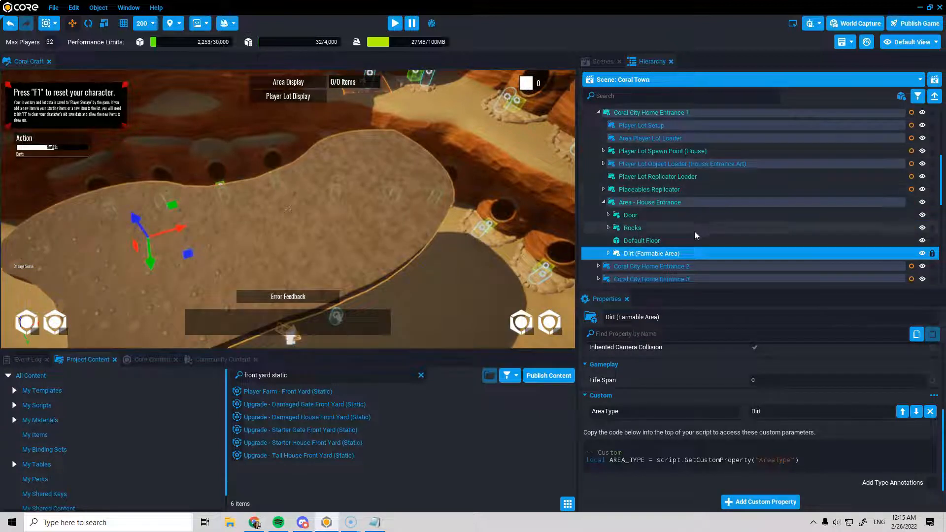
scroll(773, 394, up, 5)
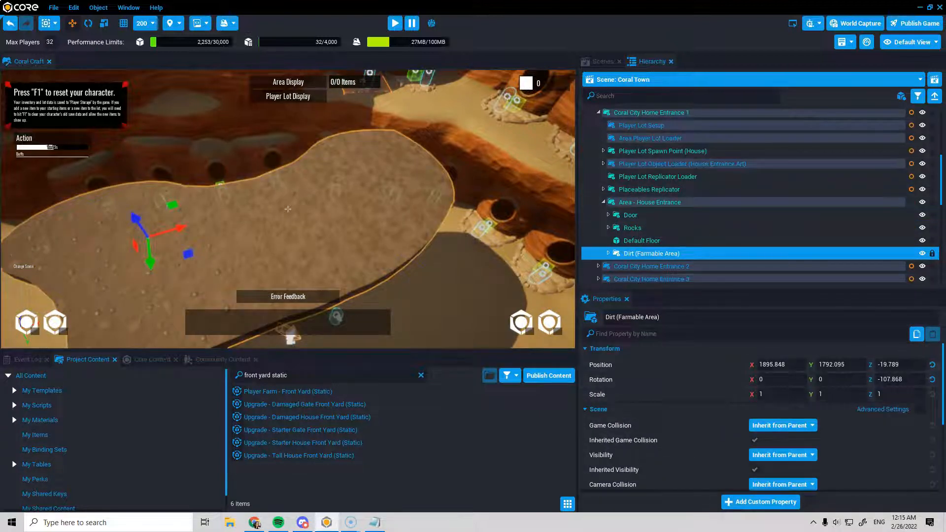
click(932, 366)
- Set the AreaType custom property of the pasted Dirt (Farmable Area) group to Pavement
scroll(870, 432, down, 6)
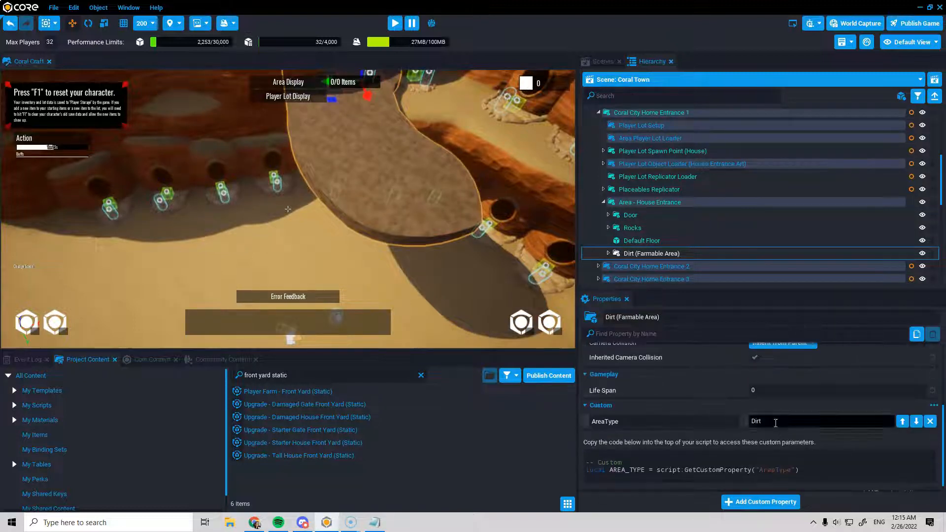
click(767, 421)
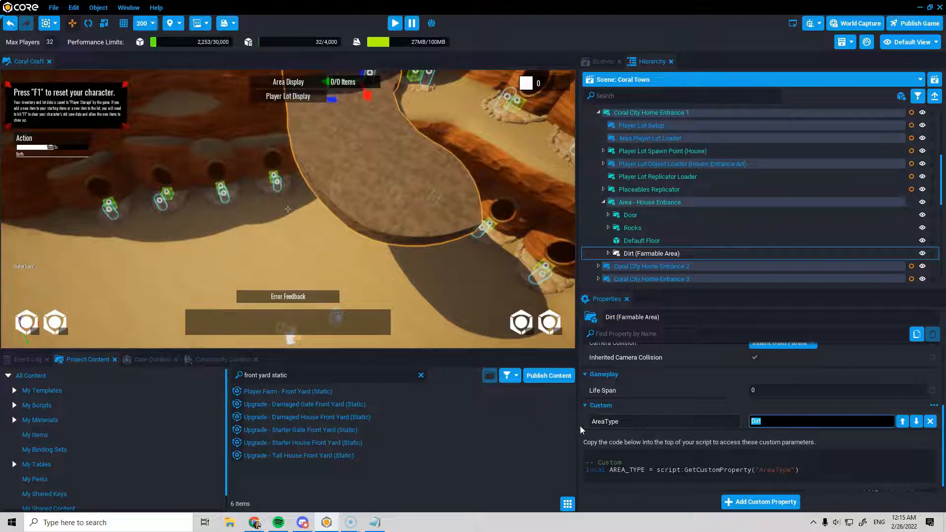
click(497, 405)
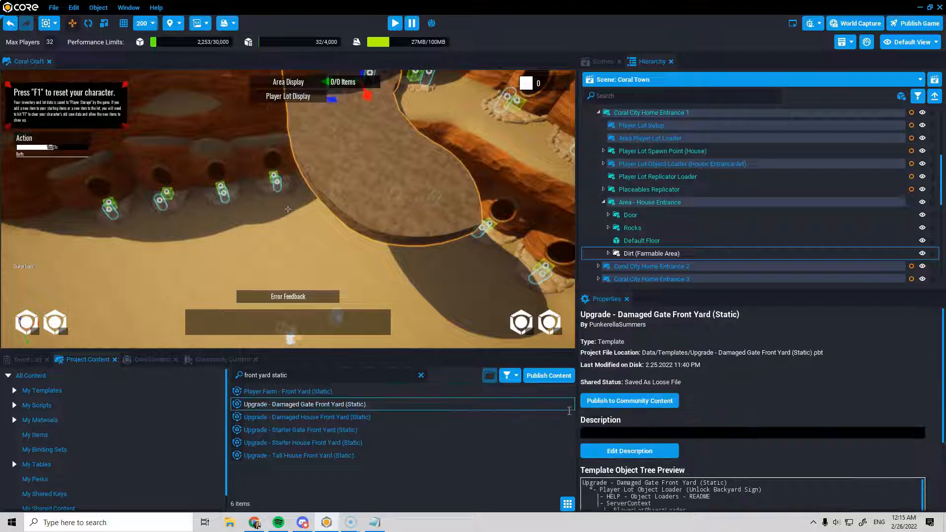
click(645, 253)
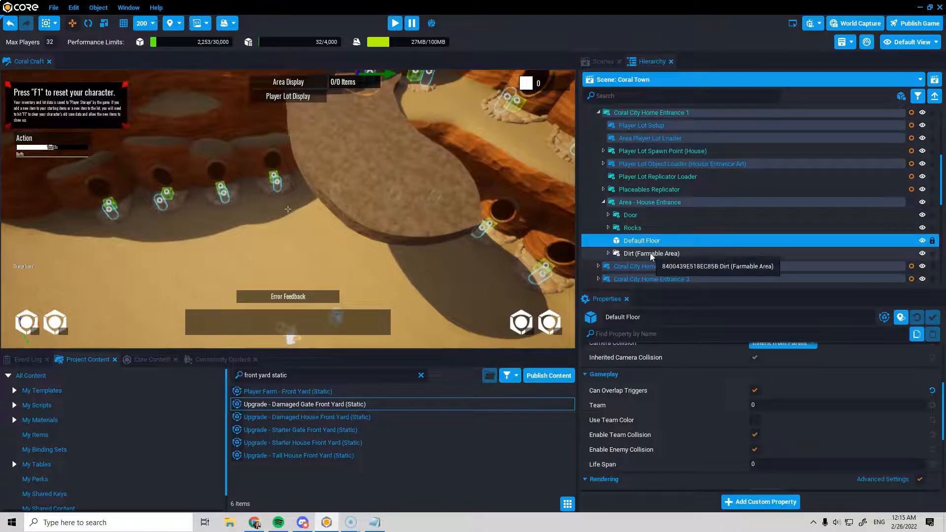
click(768, 421)
text(Pavement)
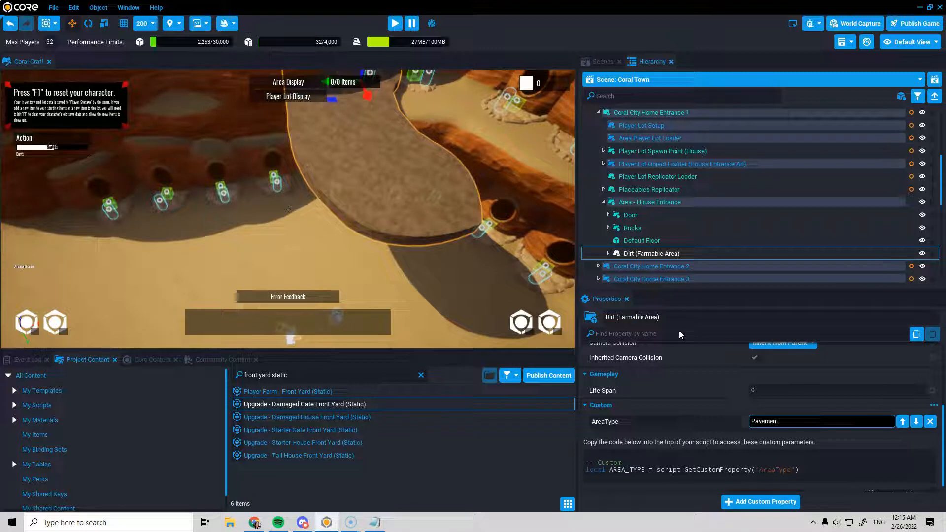
key(Return)
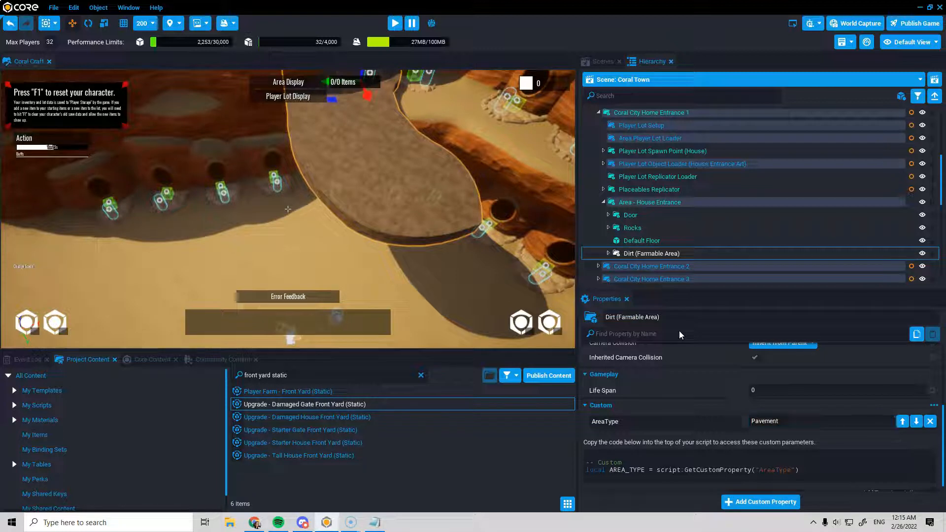
- Record "AreaType: Pavement" in the LotEntance.txt notes in Notepad, save the file, and return to the Core editor
click(786, 423)
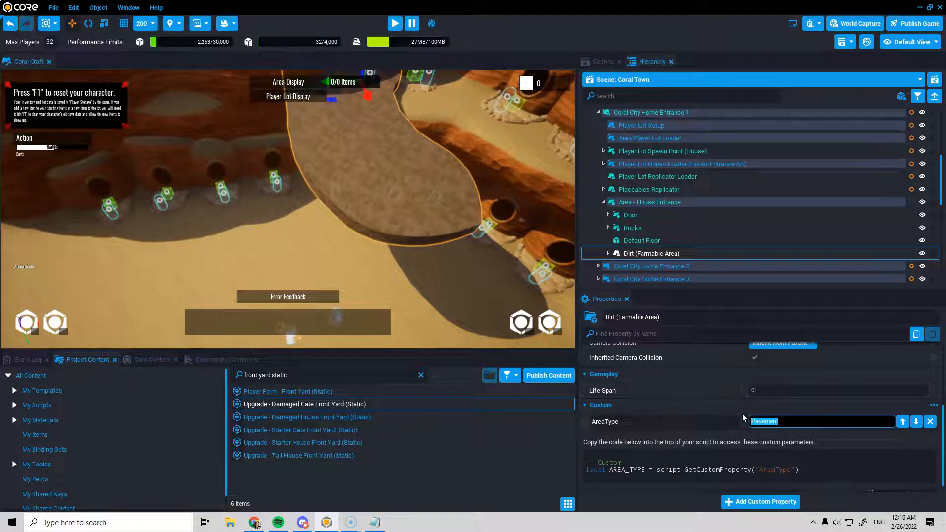
click(375, 524)
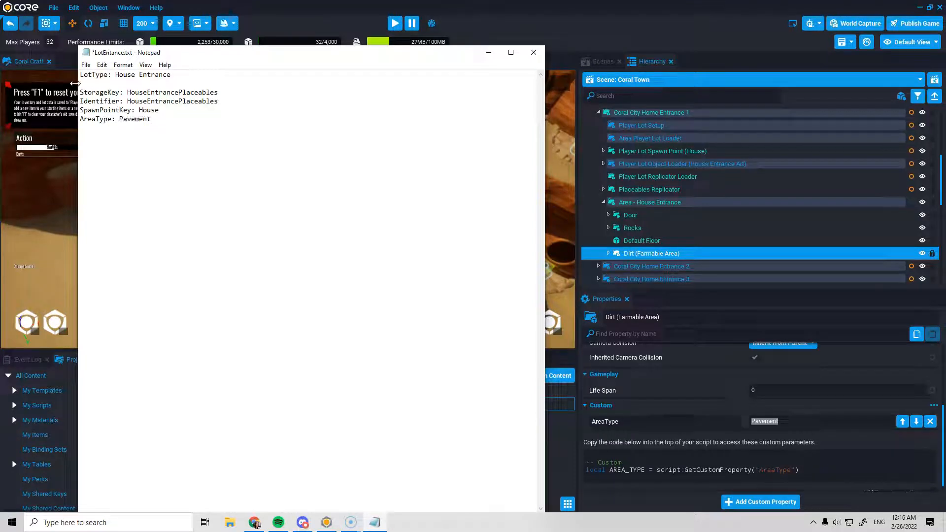
click(87, 65)
click(100, 112)
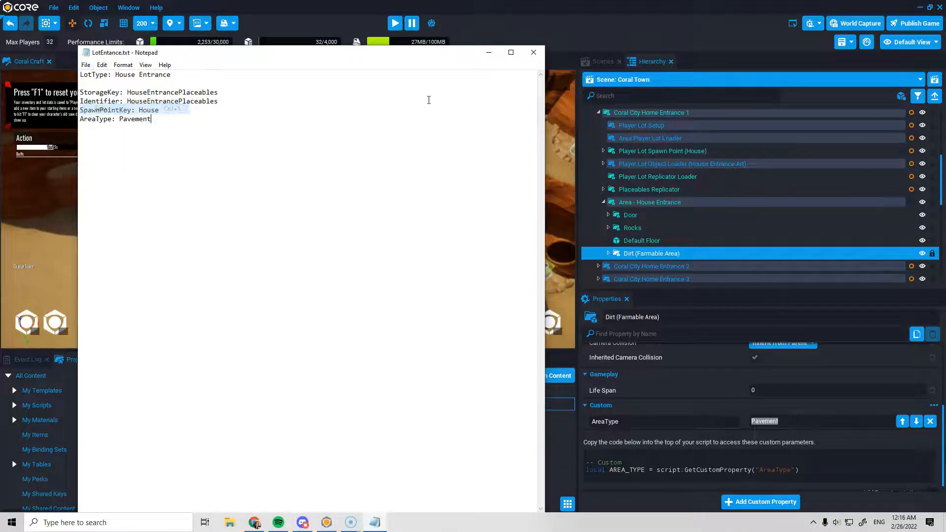
click(581, 194)
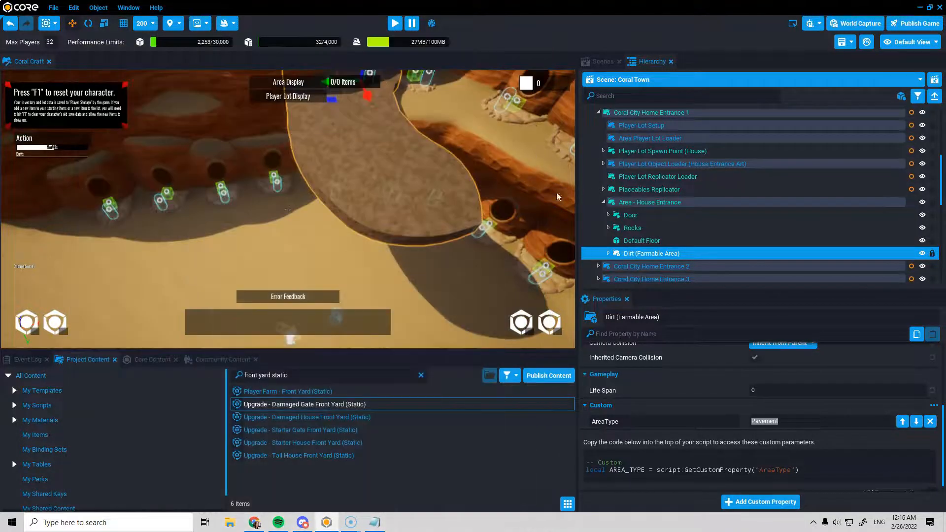
- Rename the Dirt (Farmable Area) group as "Pavement (Placeable Area)"
key(f)
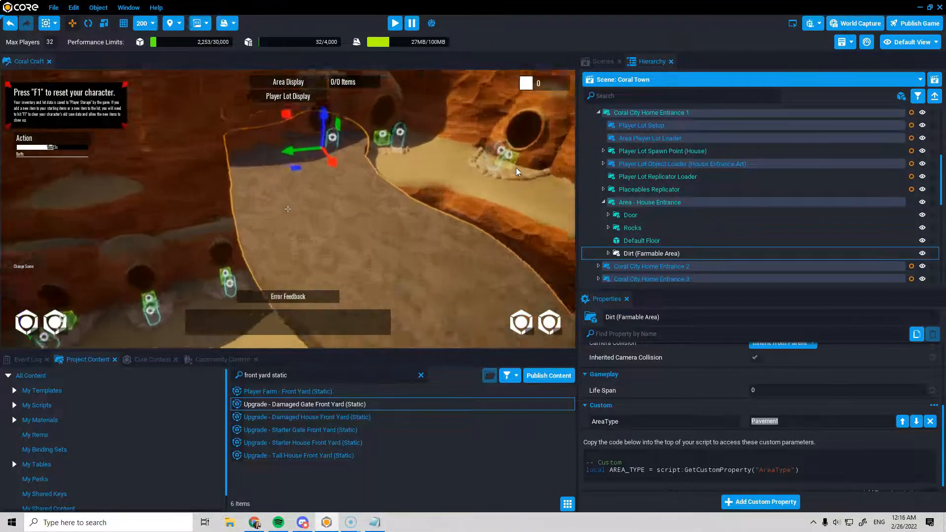
right_click(631, 256)
click(660, 193)
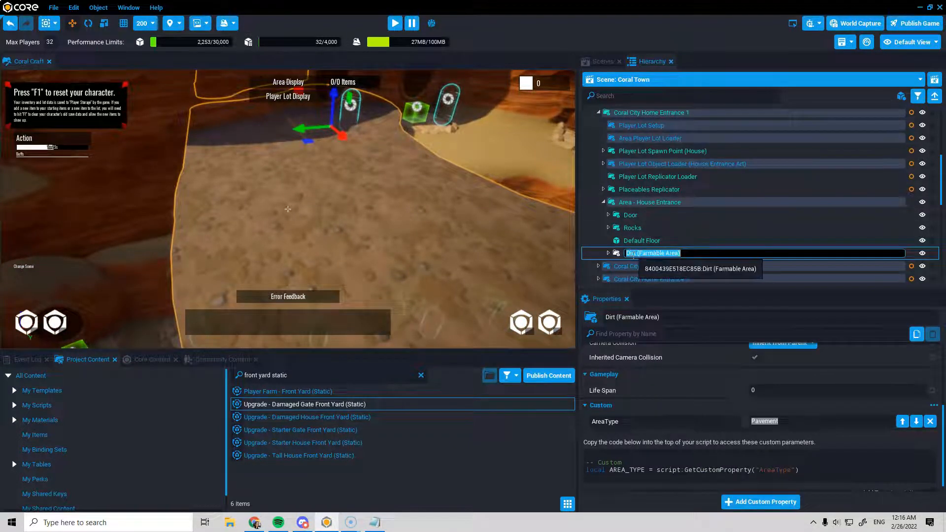
click(636, 253)
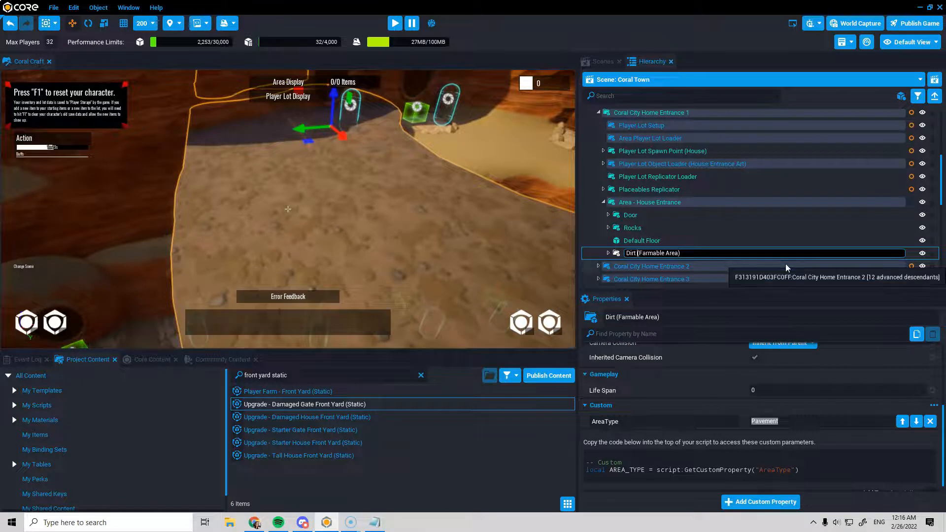
key(BackSpace)
key(BackSpace)
key(BackSpace)
key(BackSpace)
key(BackSpace)
text(Pavement)
click(682, 253)
key(BackSpace)
key(BackSpace)
key(BackSpace)
key(BackSpace)
key(BackSpace)
key(BackSpace)
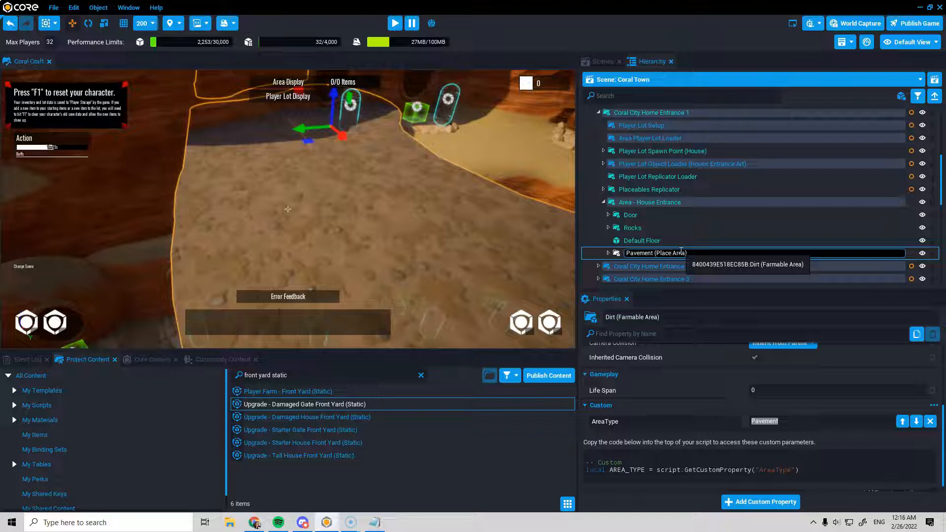
key(Return)
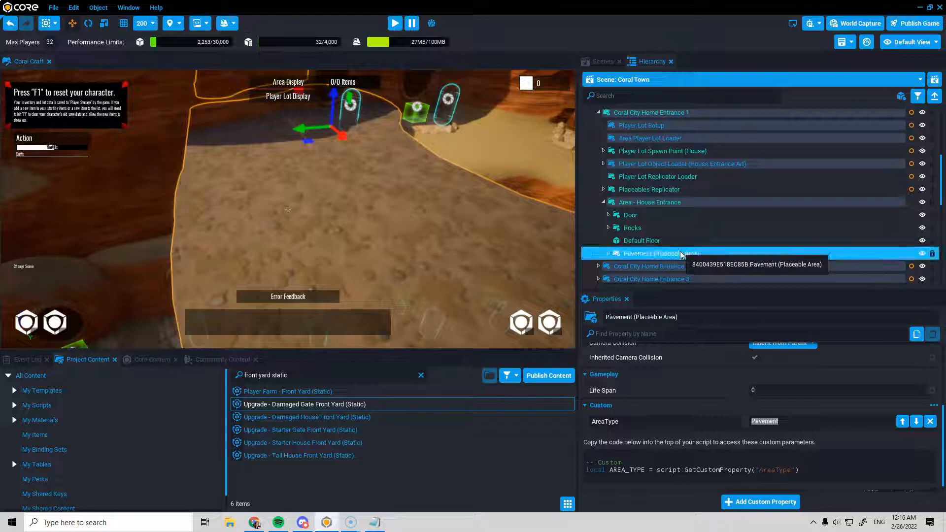
- Delete the farm dirt shapes (cylinders, cubes, prisms and crescents) inside Pavement (Placeable Area), keeping only its PlacementArea
scroll(717, 392, up, 1)
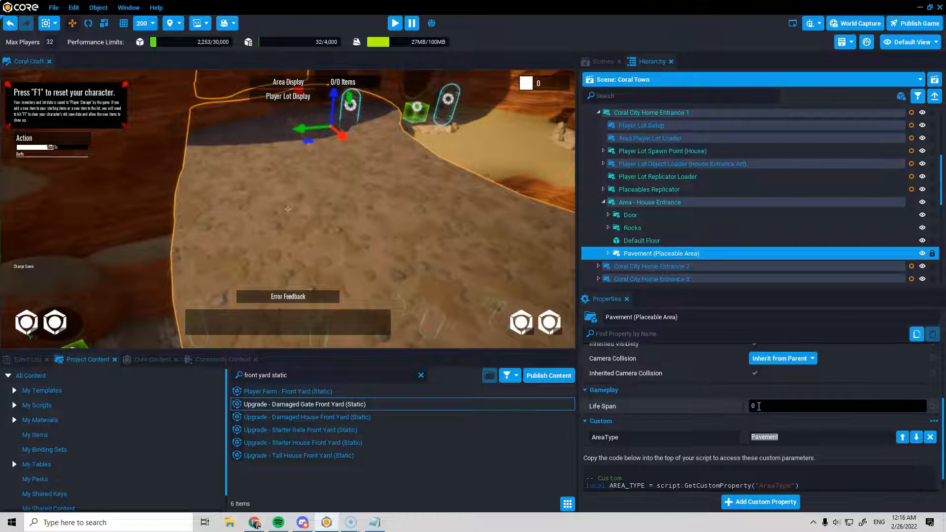
scroll(789, 418, up, 1)
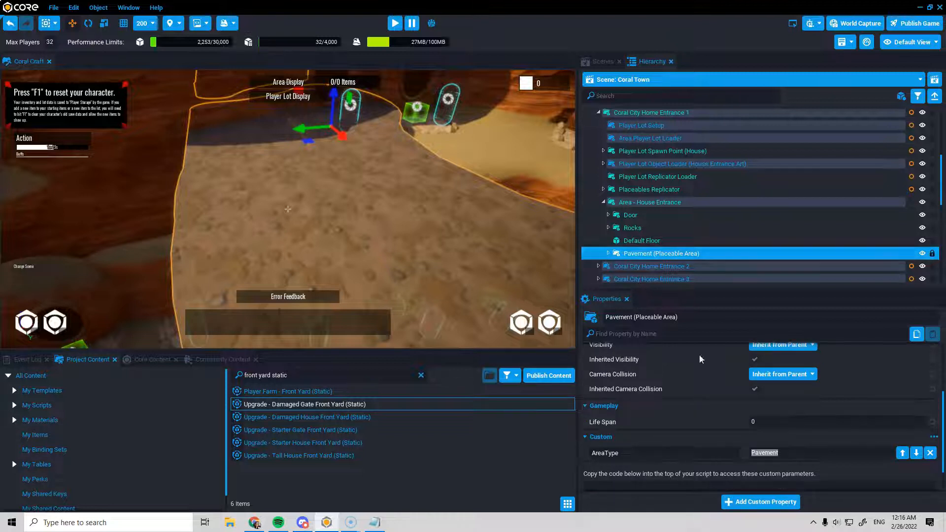
scroll(755, 395, up, 7)
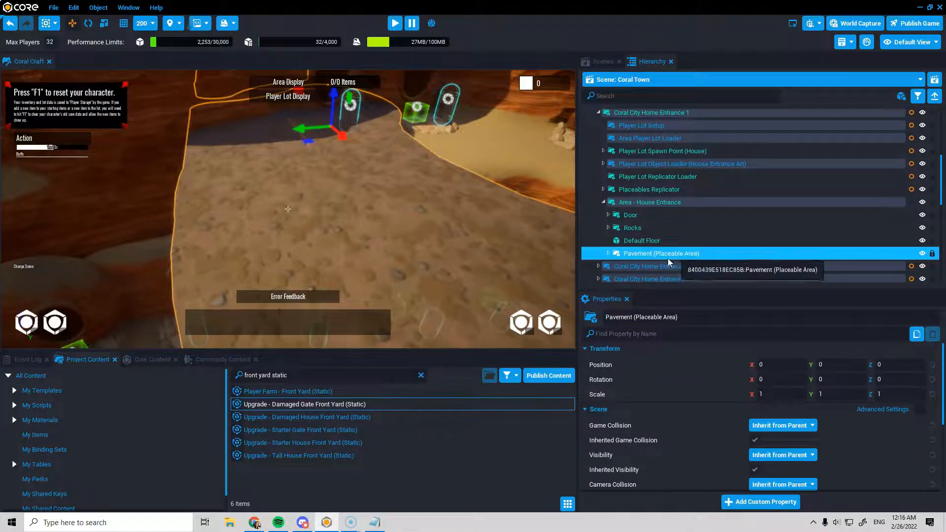
click(609, 254)
scroll(635, 226, down, 2)
click(649, 206)
scroll(660, 246, down, 2)
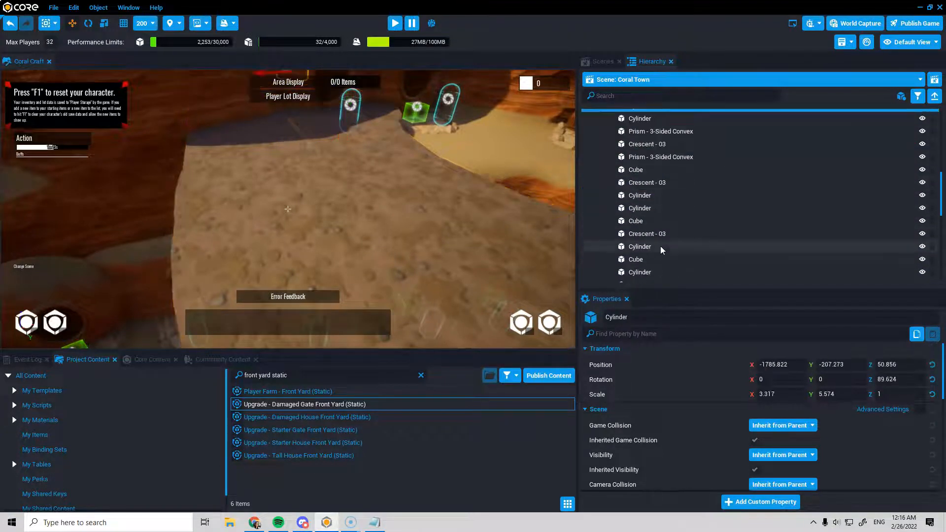
scroll(660, 250, down, 2)
shift+click(653, 207)
right_click(654, 163)
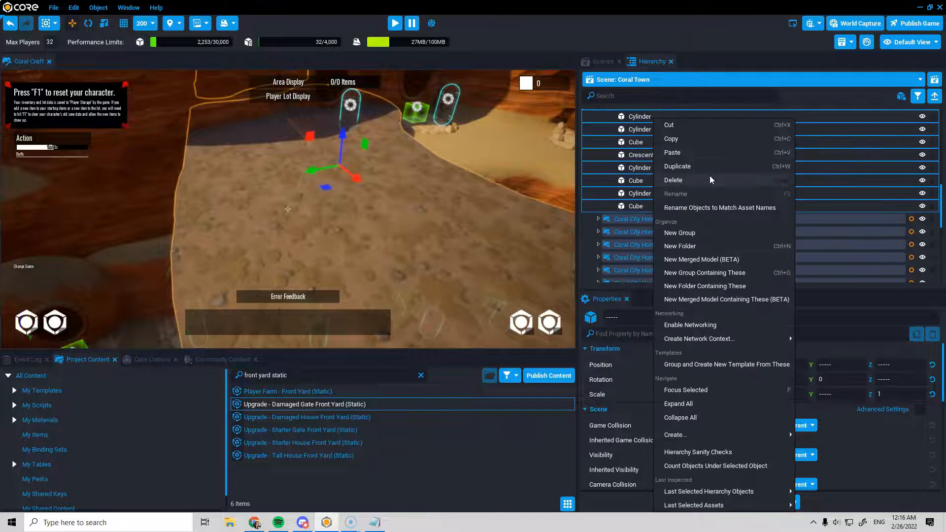
click(681, 180)
- Move Default Floor from Area - House Entrance into the Pavement (Placeable Area) group, below PlacementArea
scroll(717, 222, up, 5)
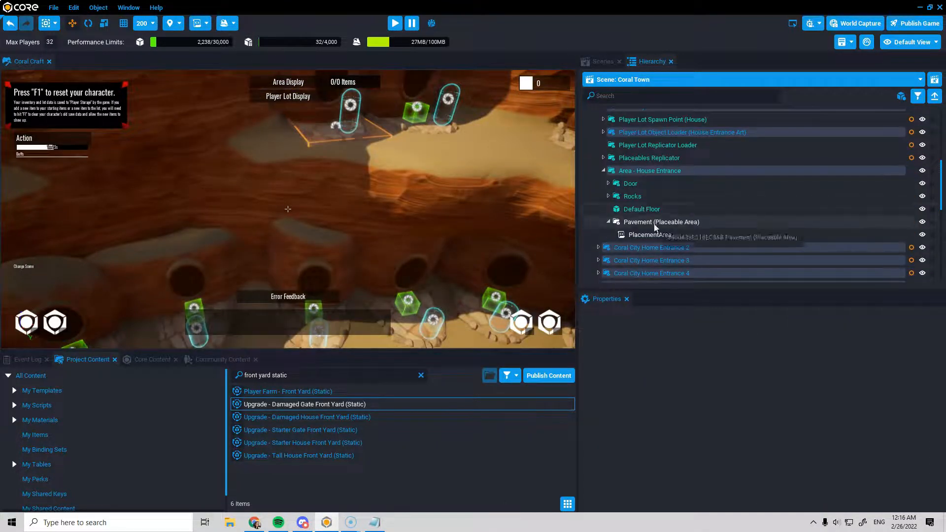
click(646, 209)
key(f)
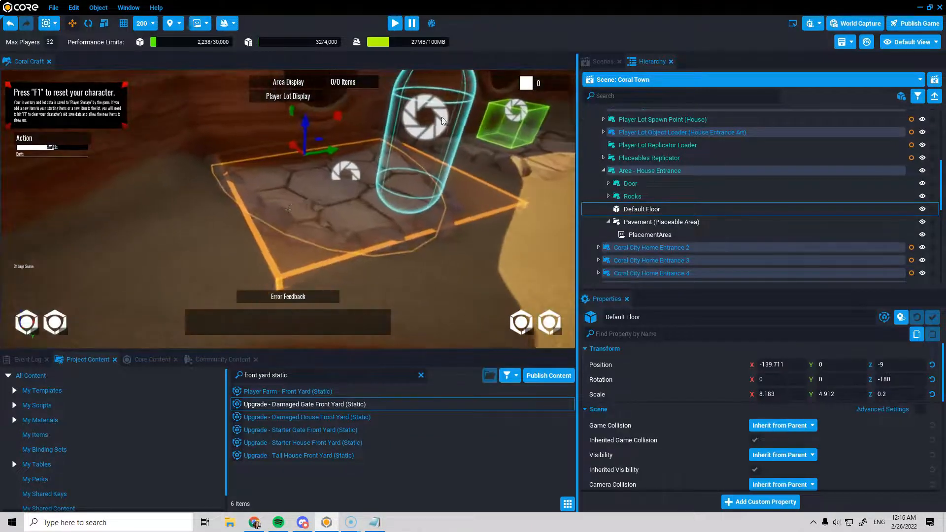
click(661, 208)
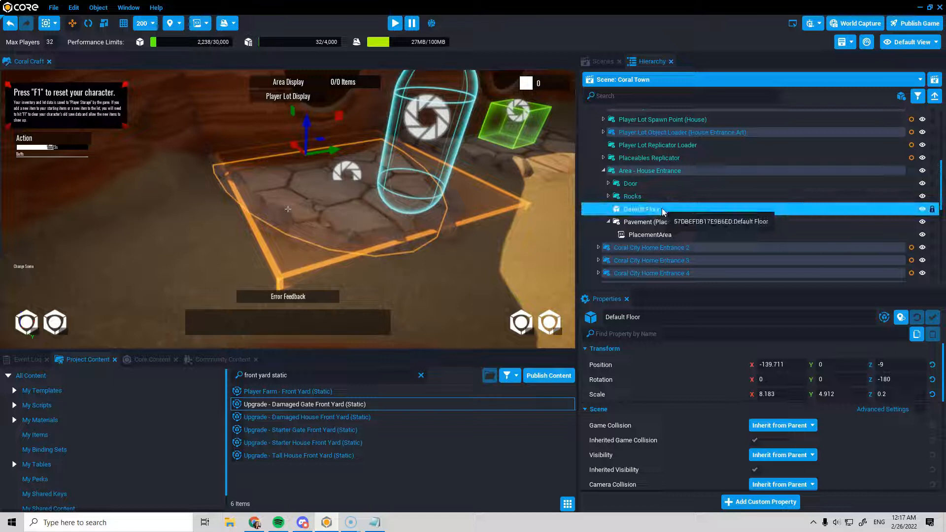
drag(654, 236, 676, 241)
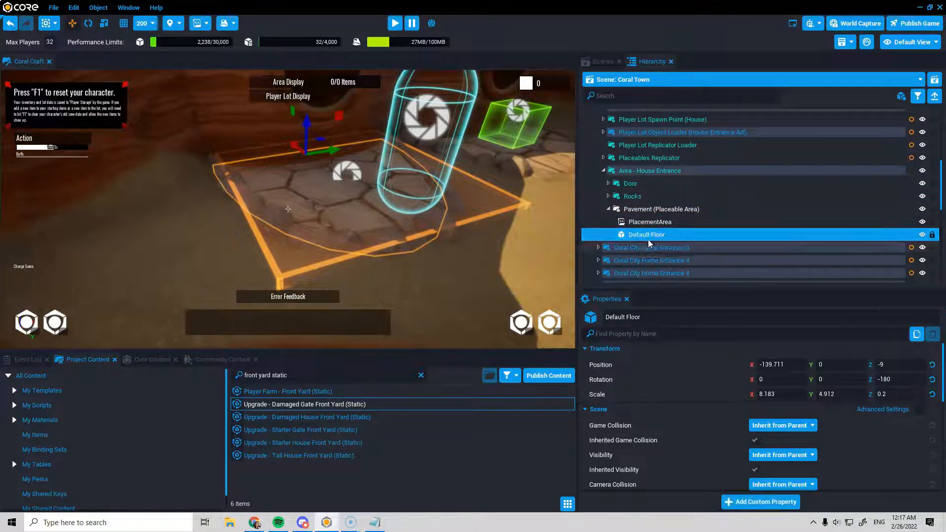
right_drag(432, 212, 409, 212)
key(w)
key(f)
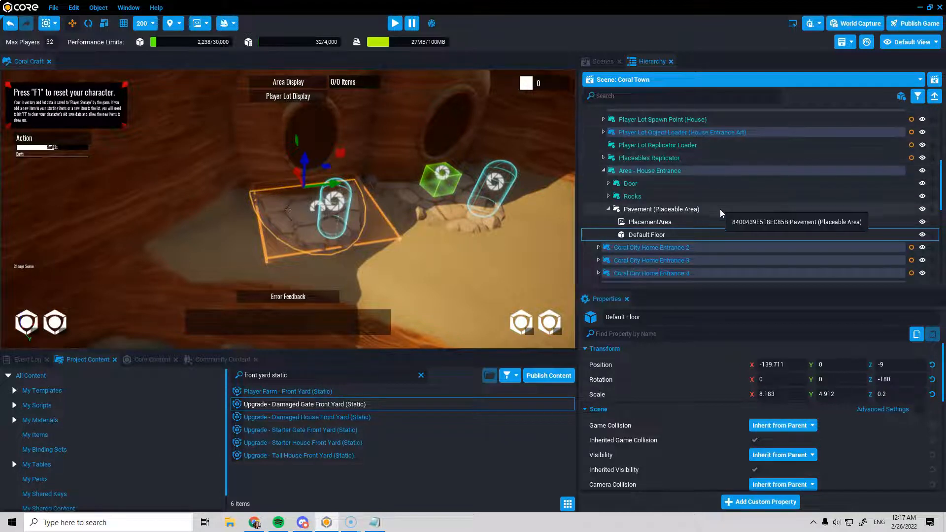
scroll(699, 238, up, 2)
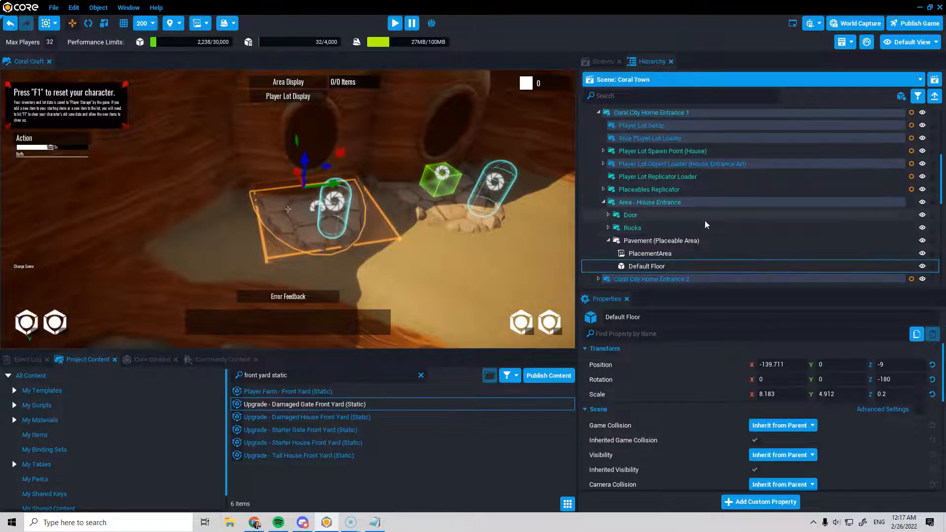
scroll(705, 224, up, 1)
scroll(705, 223, down, 2)
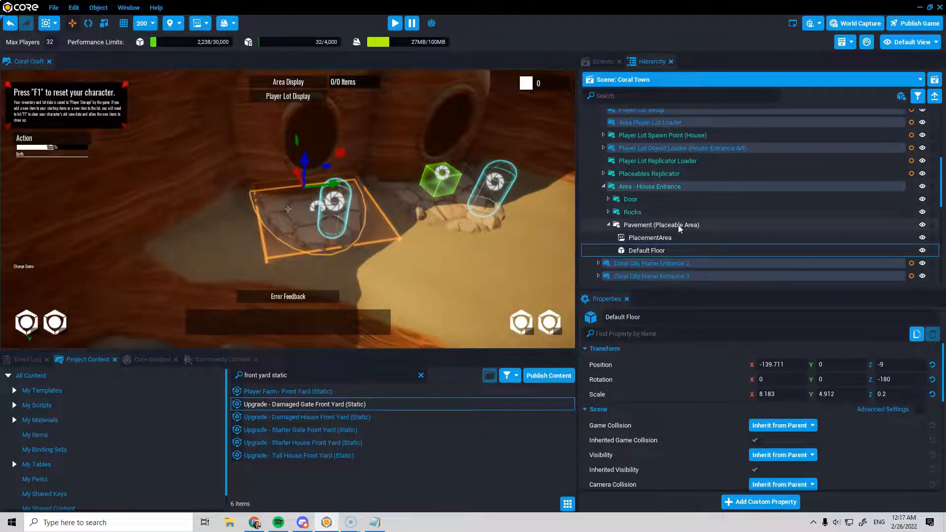
click(610, 225)
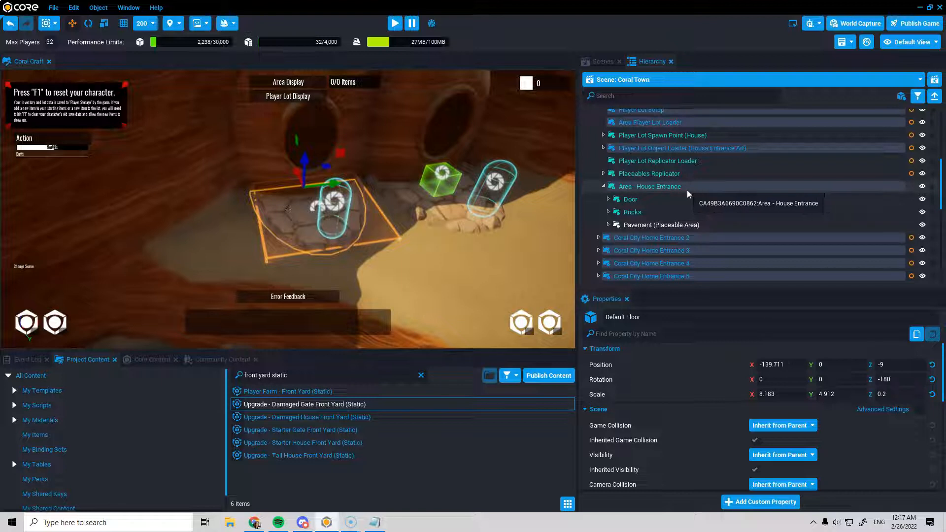
- Review the StaticAsset of Player Lot Object Loader (House Entrance Art), the Pavement AreaType, the Door group's parts and the neighbouring home entrances
click(690, 148)
scroll(814, 406, down, 6)
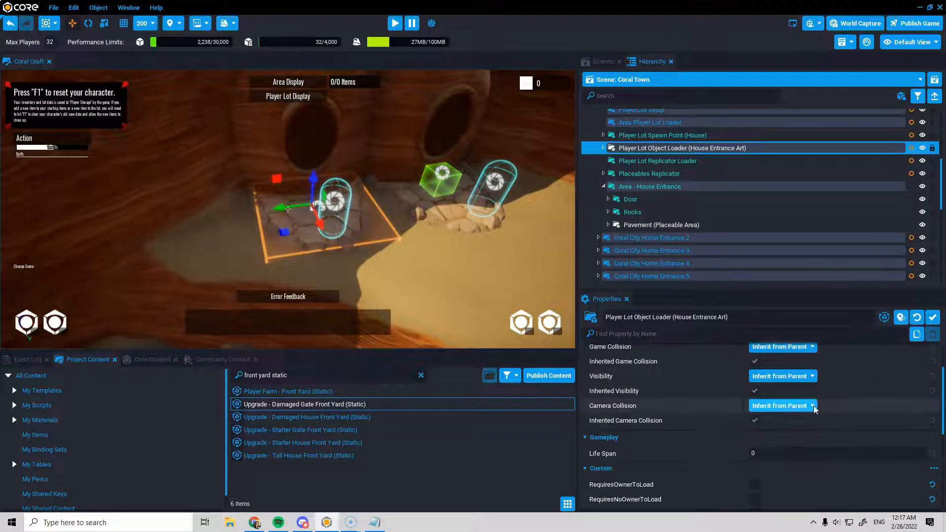
mouse_move(608, 407)
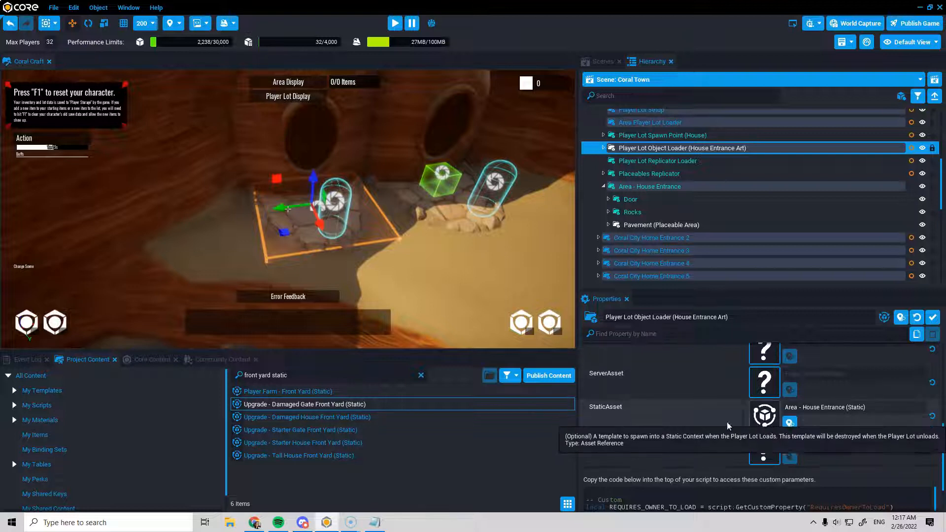
click(644, 226)
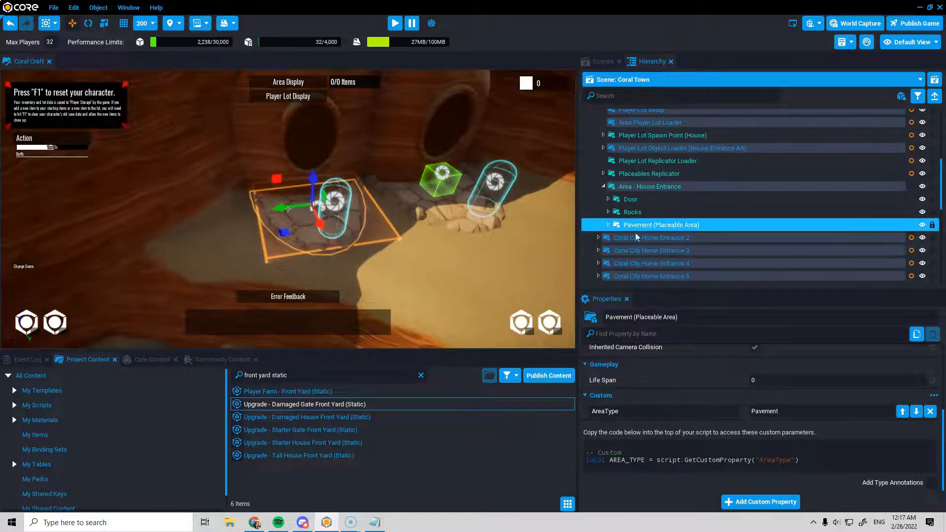
click(608, 199)
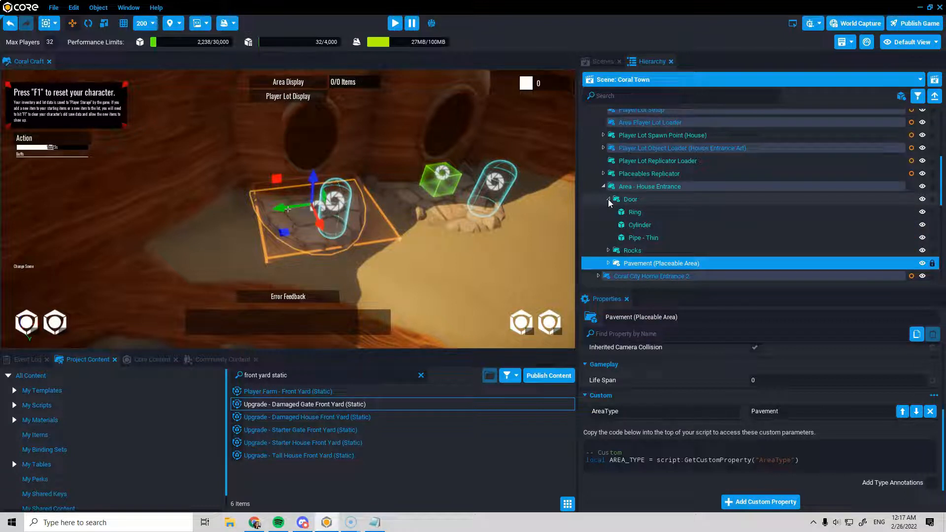
click(608, 200)
right_drag(377, 228, 337, 216)
key(s)
key(w)
scroll(392, 223, down, 5)
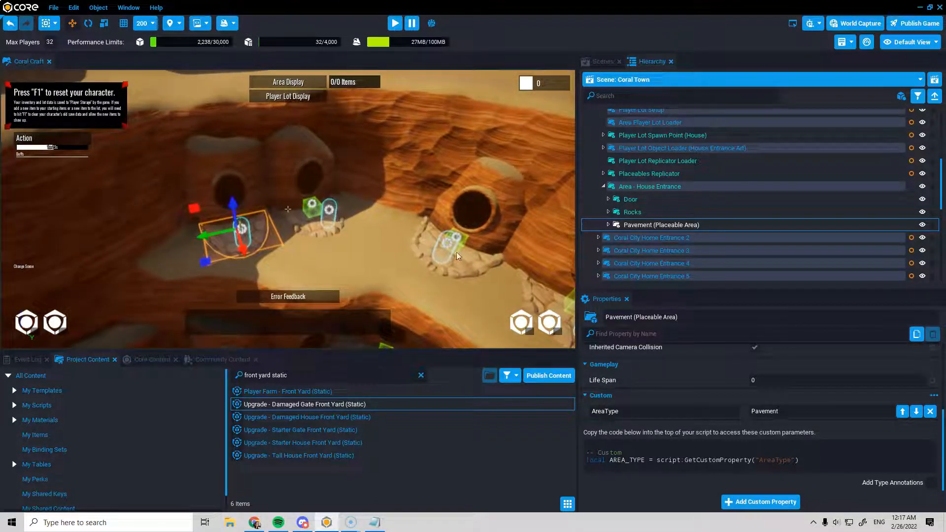
right_drag(296, 248, 374, 254)
scroll(374, 255, down, 5)
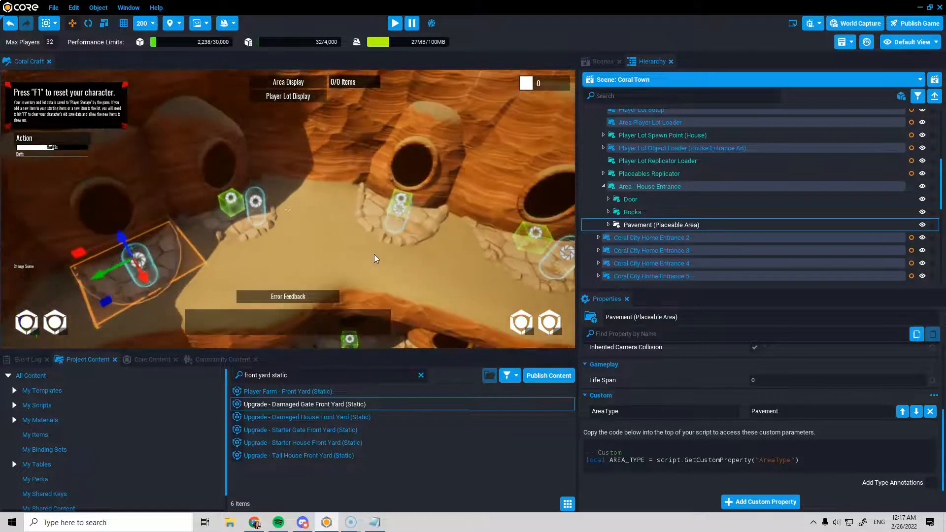
- Search the project content for "starter house front" and place Upgrade - Starter House Front Yard (Static) in the scene
click(299, 375)
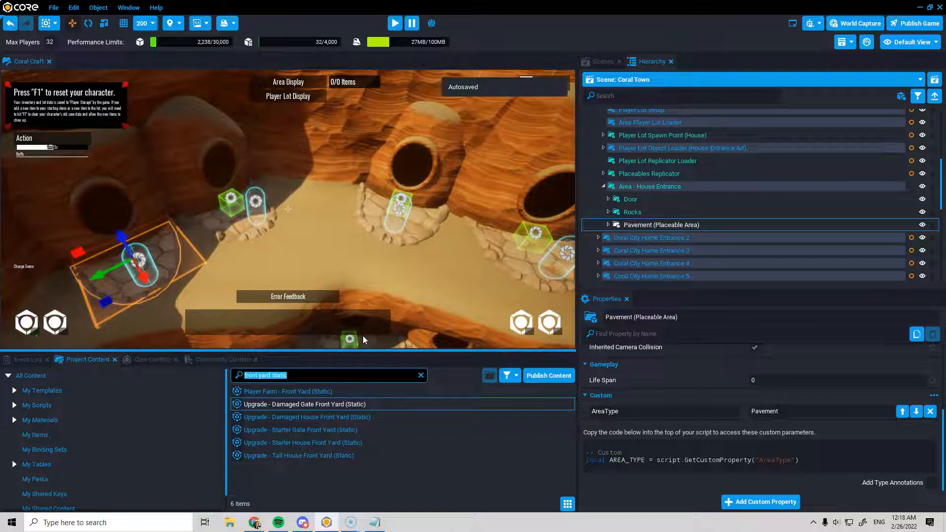
text(start)
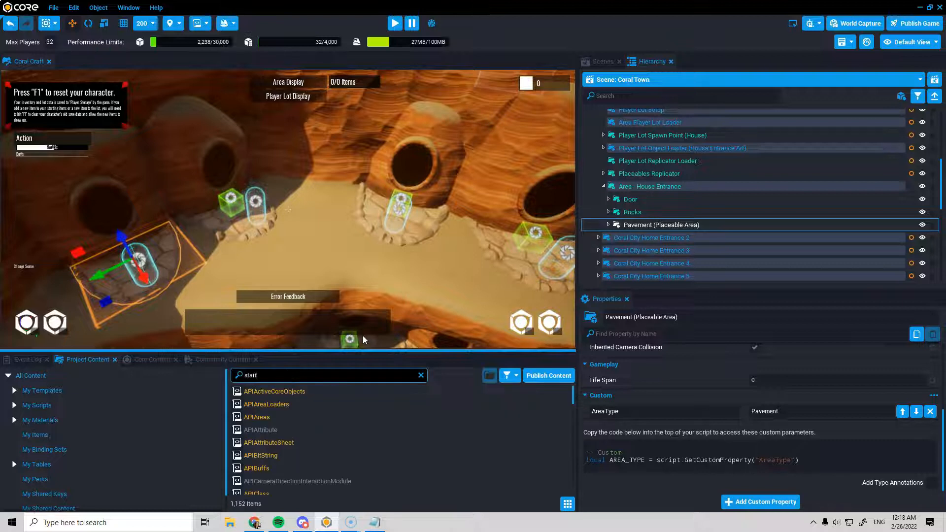
text(er house front)
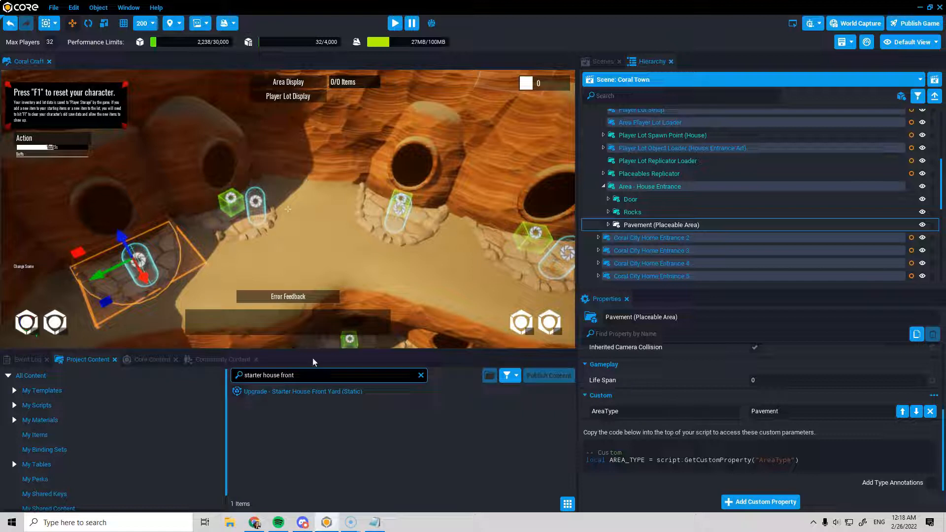
drag(308, 391, 310, 268)
right_drag(376, 209, 206, 236)
scroll(209, 219, down, 5)
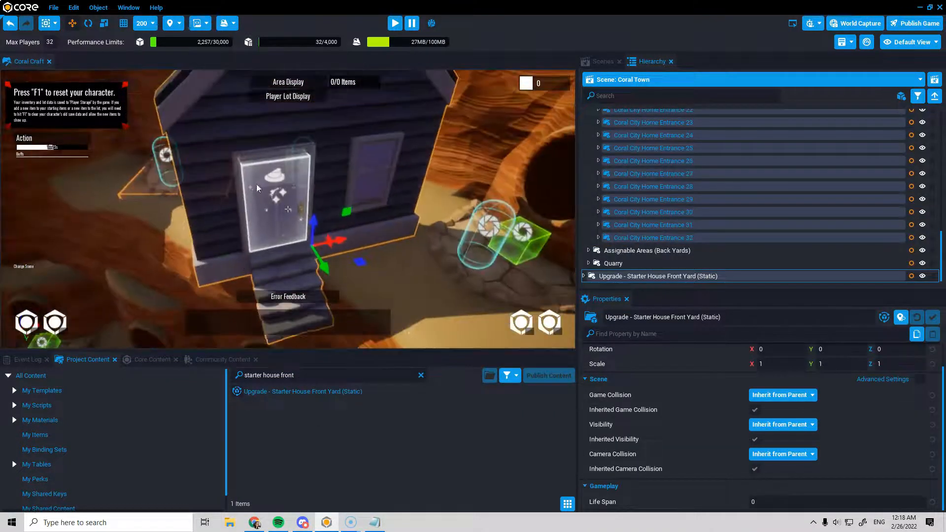
- Inspect the starter house's interior door, its Callout Sparkle effect, and the trigger and custom properties of Player Lot Portal (Back Yard)
click(267, 202)
scroll(672, 246, up, 1)
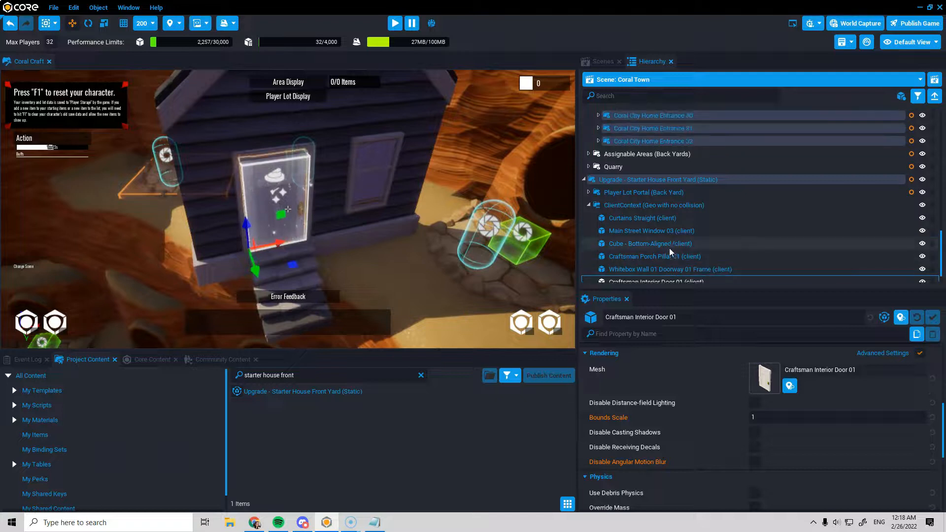
scroll(615, 234, down, 1)
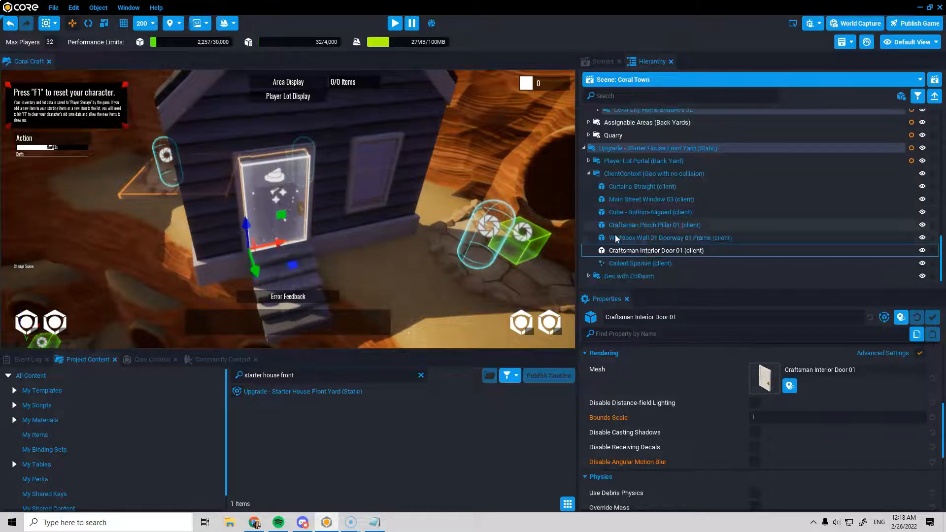
click(645, 263)
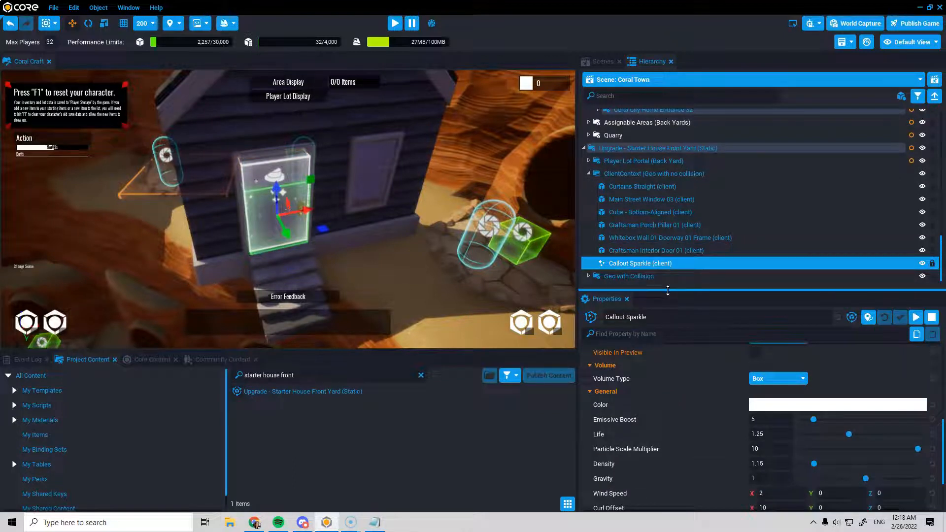
click(588, 174)
click(669, 252)
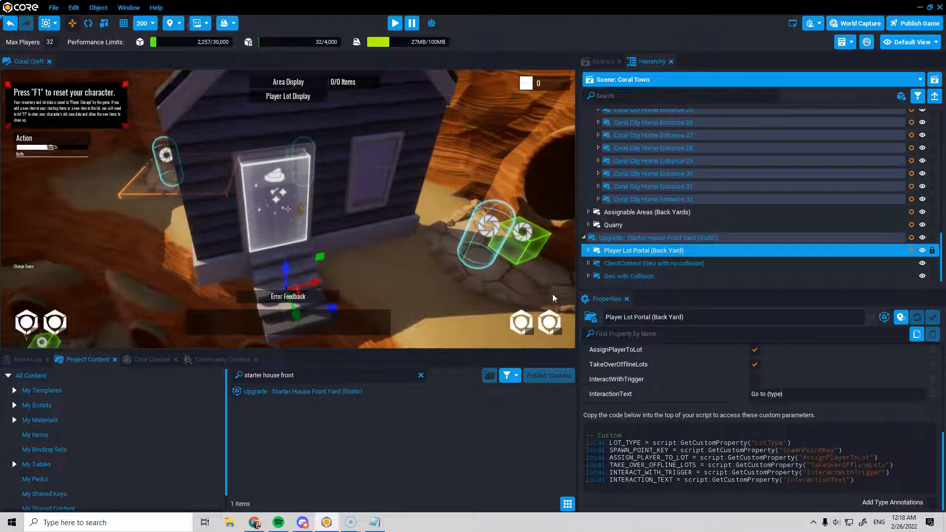
click(589, 251)
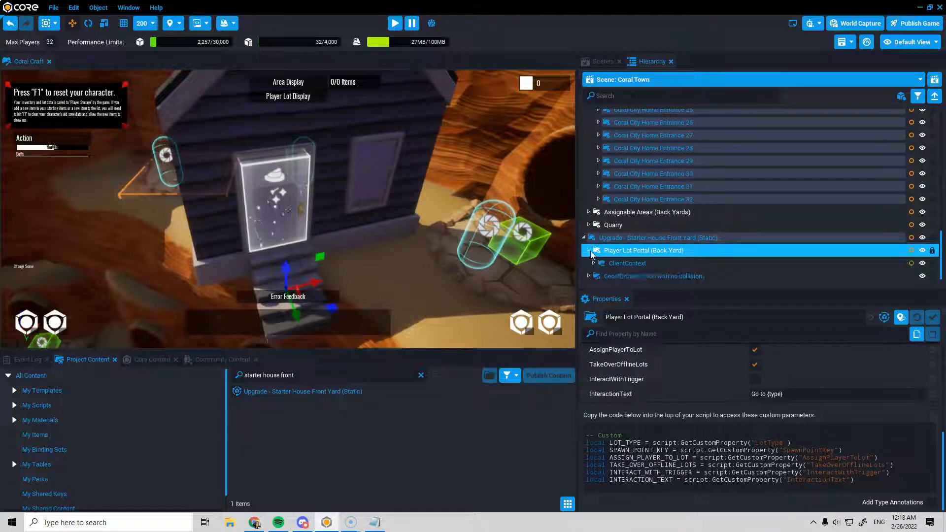
click(593, 263)
scroll(628, 254, down, 1)
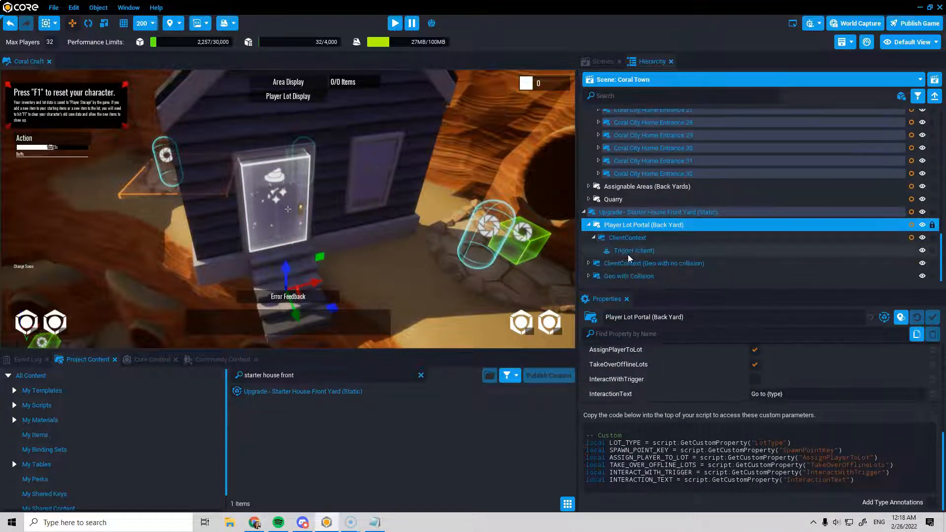
click(628, 253)
click(633, 228)
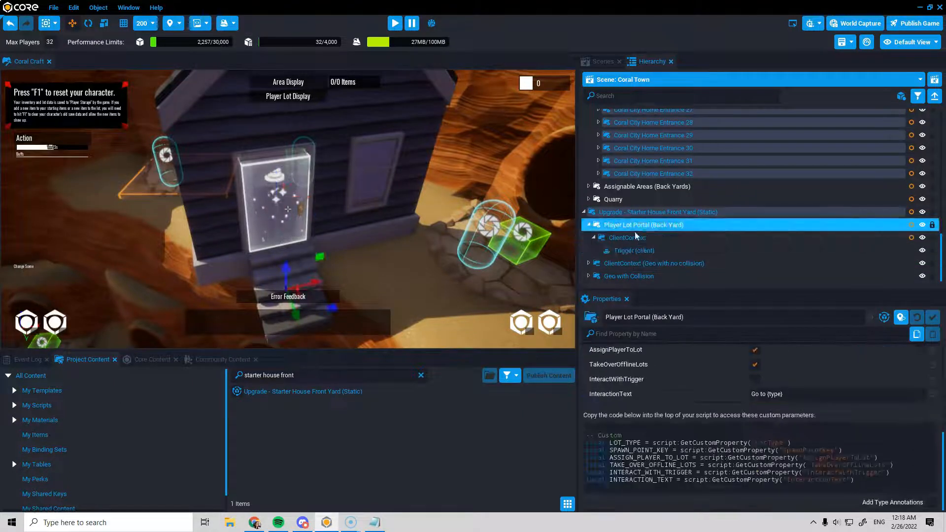
scroll(753, 409, up, 3)
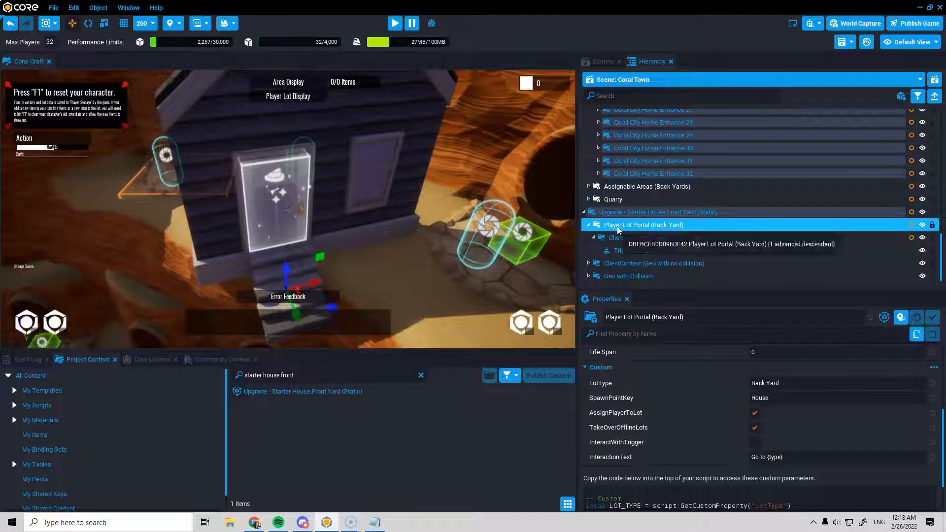
click(588, 225)
- Copy Player Lot Portal (Back Yard) and delete the Upgrade - Starter House Front Yard (Static) object from the scene
right_click(637, 253)
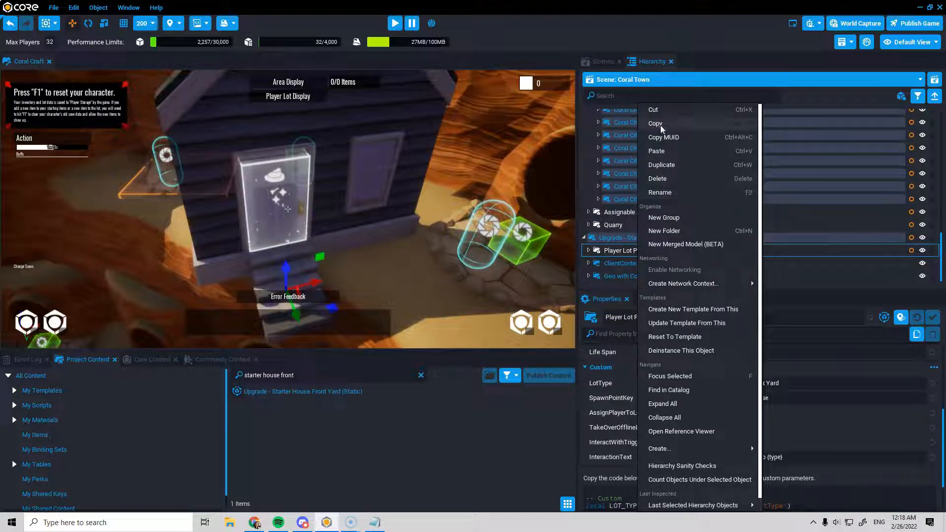
click(669, 249)
click(655, 237)
right_click(655, 237)
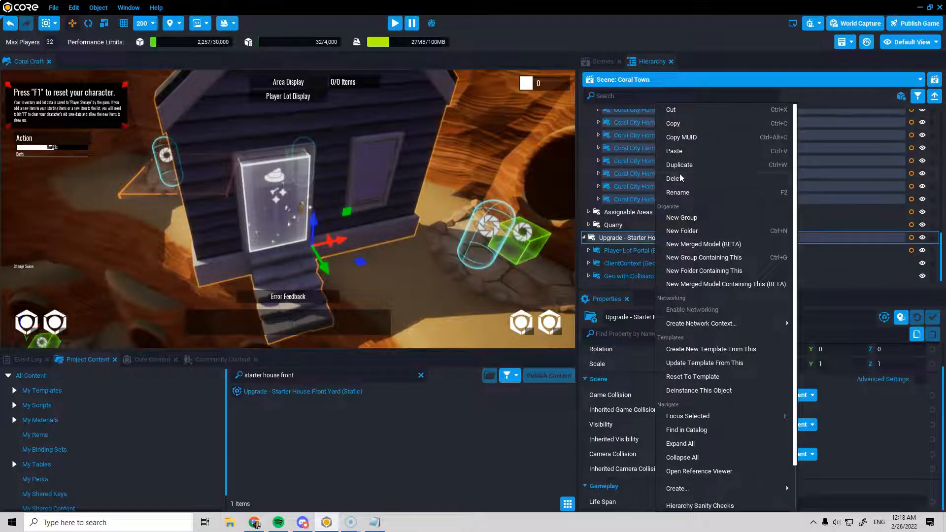
click(680, 178)
scroll(699, 232, up, 5)
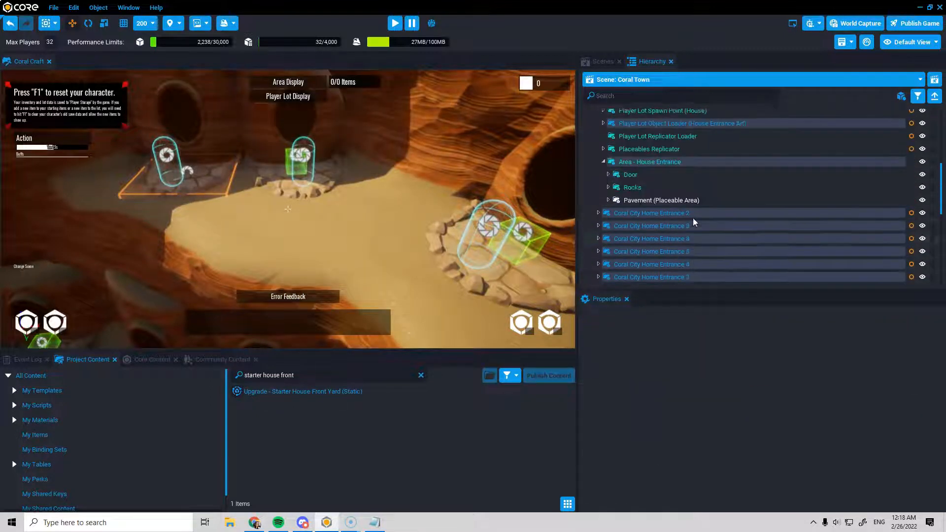
scroll(693, 218, up, 3)
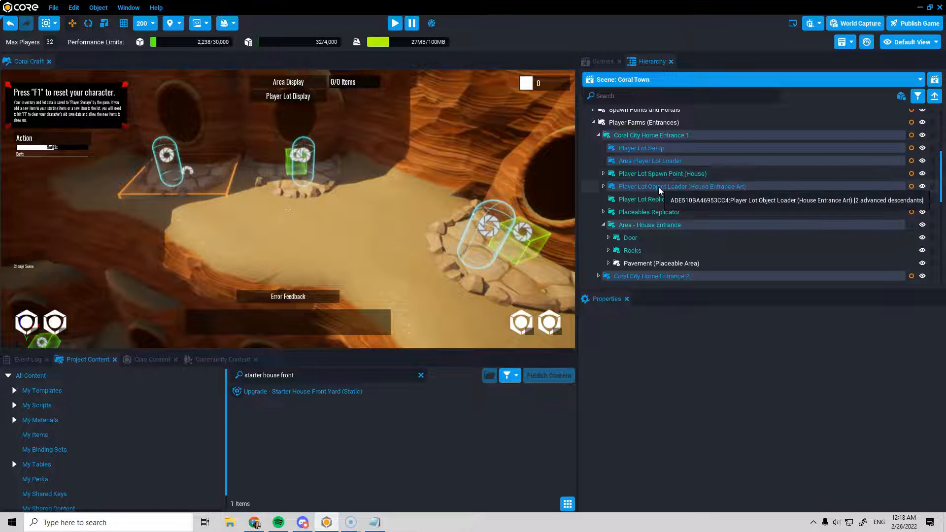
- Paste the copied Player Lot Portal (Back Yard) into Area - House Entrance, directly after Pavement (Placeable Area)
click(658, 188)
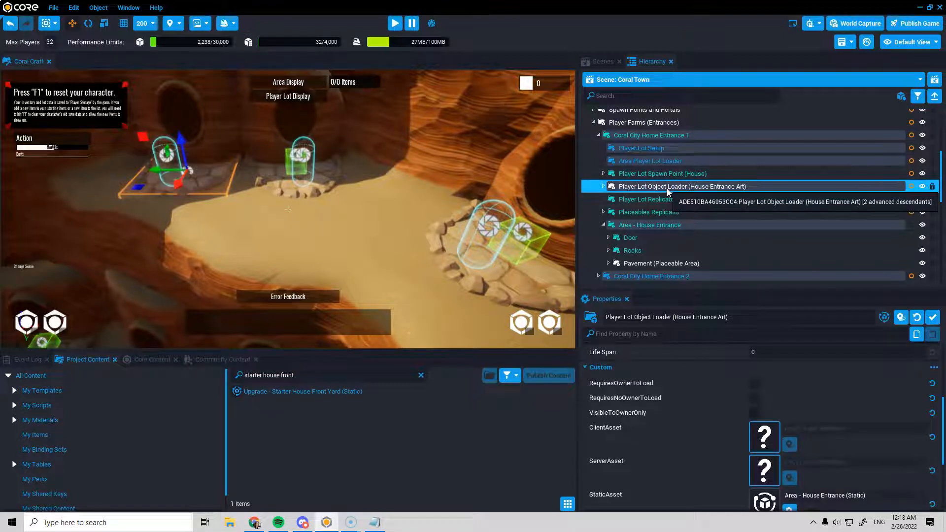
scroll(667, 247, down, 3)
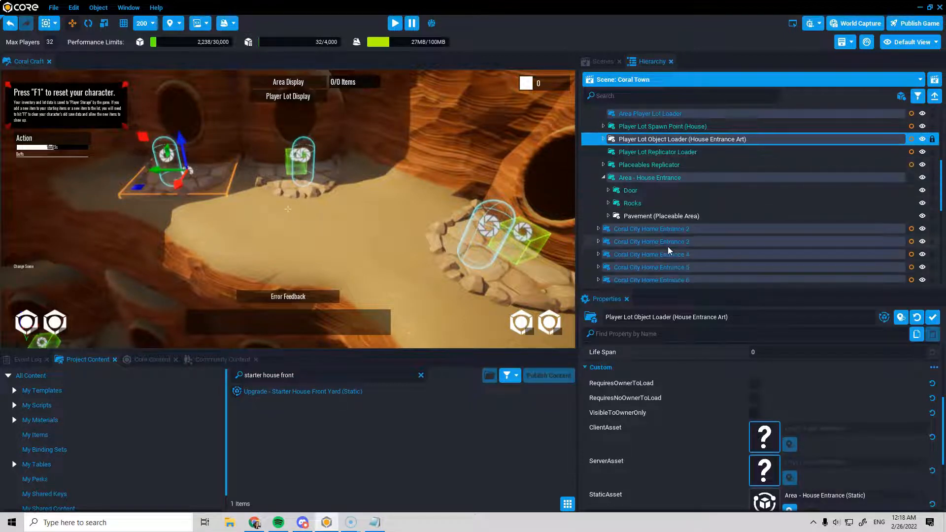
right_click(640, 219)
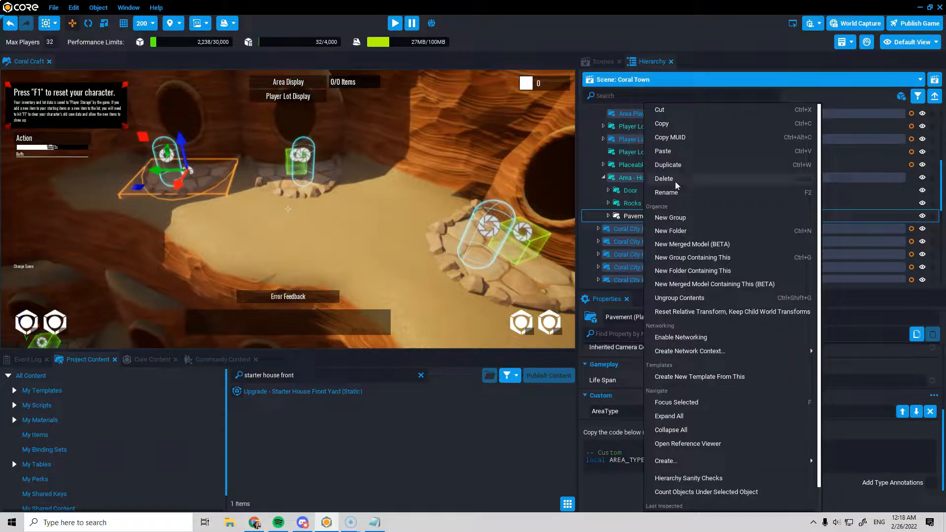
click(663, 151)
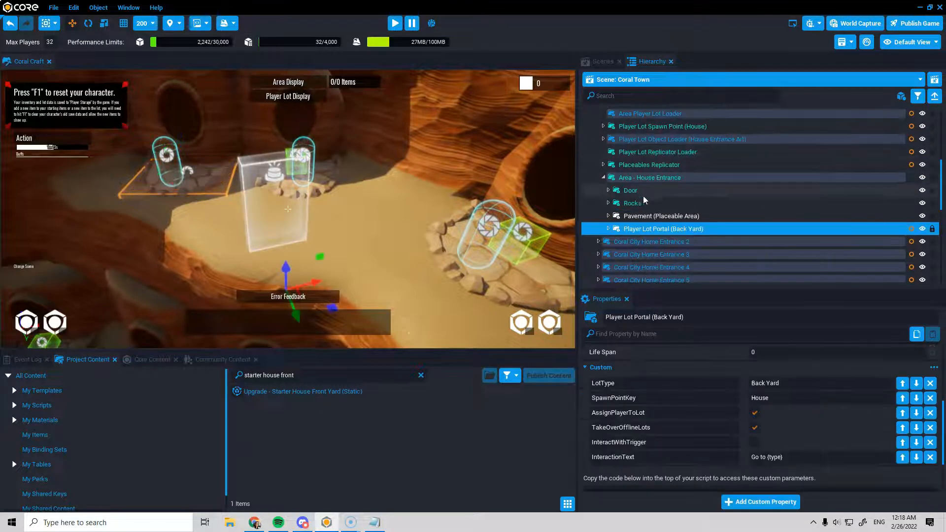
click(293, 375)
text(portal)
drag(269, 392, 372, 258)
right_drag(372, 259, 384, 252)
scroll(384, 252, down, 5)
key(Delete)
scroll(690, 180, up, 9)
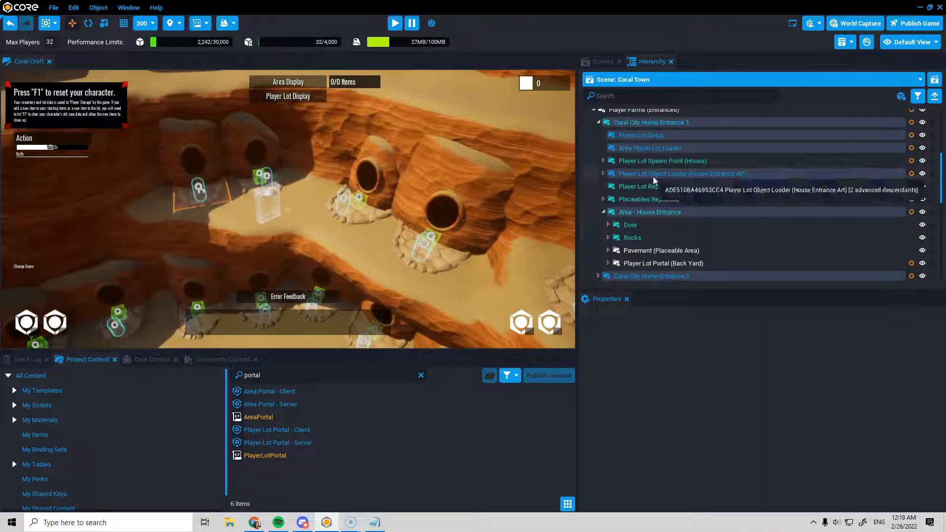
- Reset the position and rotation of the pasted Player Lot Portal (Back Yard) to their defaults
scroll(714, 181, down, 1)
click(699, 216)
scroll(856, 416, up, 2)
scroll(855, 411, up, 3)
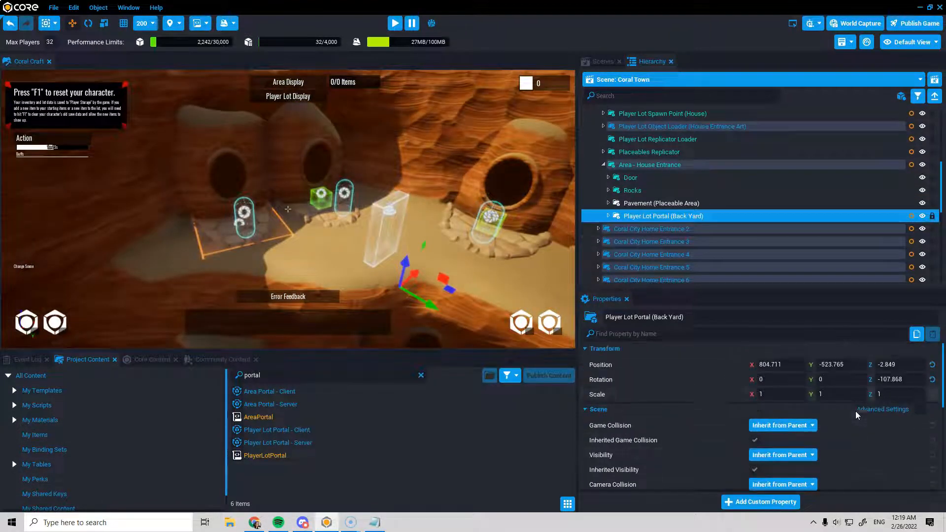
click(932, 365)
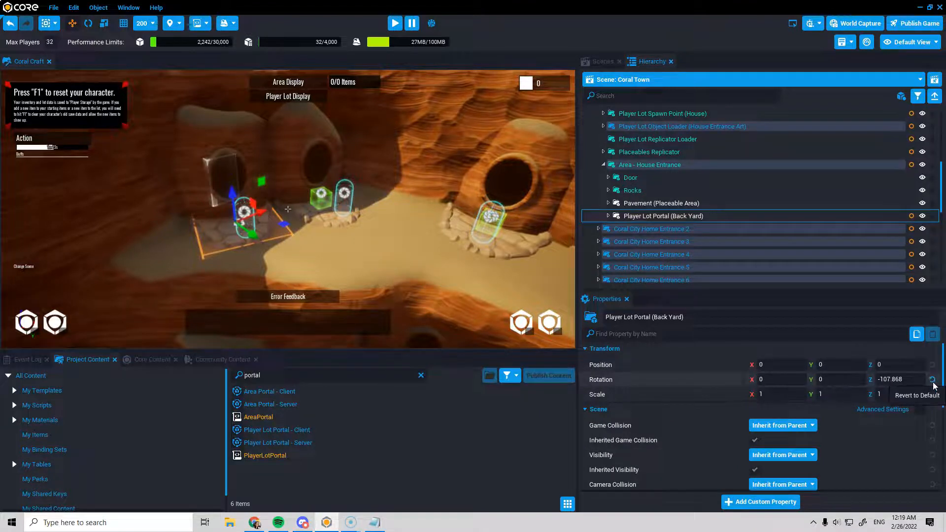
click(932, 379)
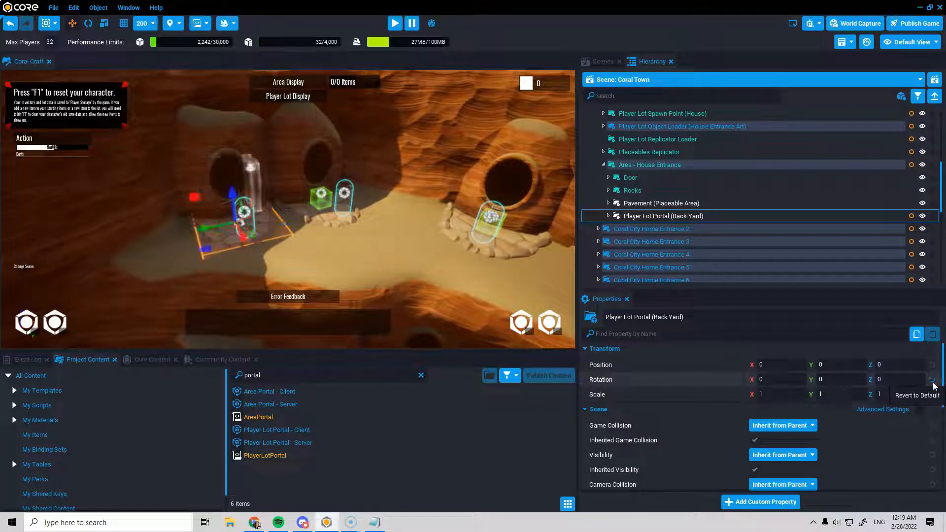
- Reset the position and scale of the Trigger inside the portal's ClientContext to their defaults
click(608, 216)
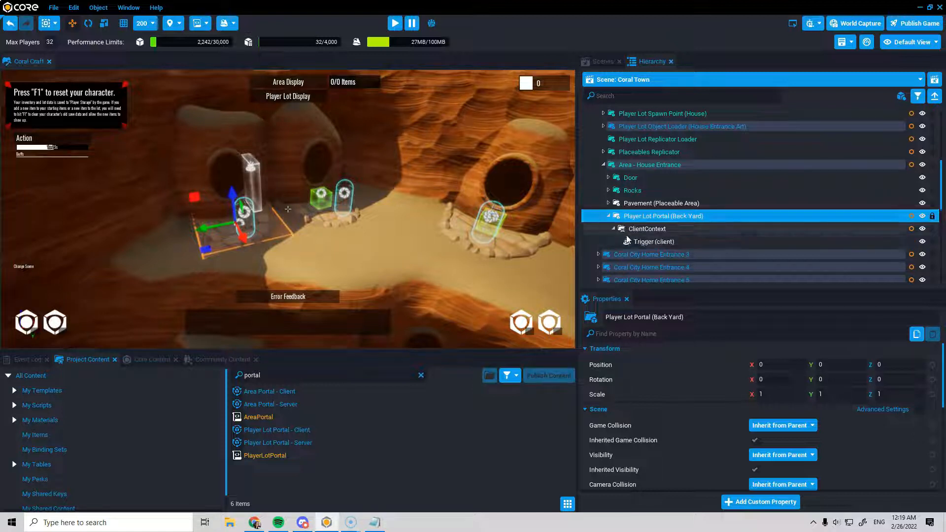
click(638, 242)
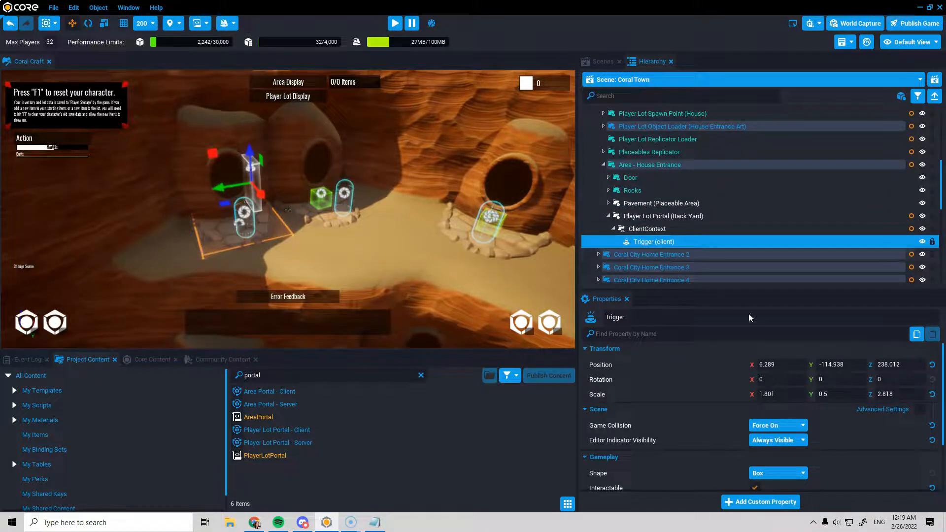
click(932, 365)
click(932, 394)
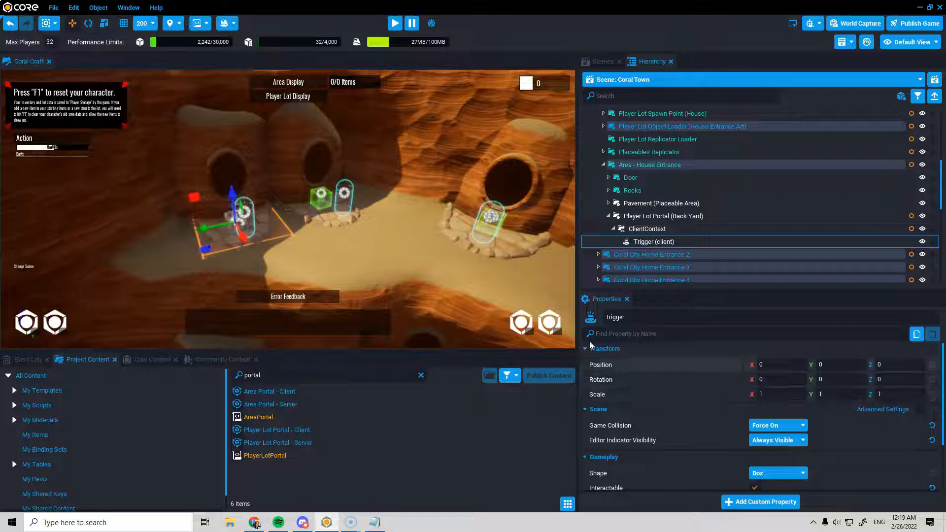
key(f)
click(642, 228)
click(643, 242)
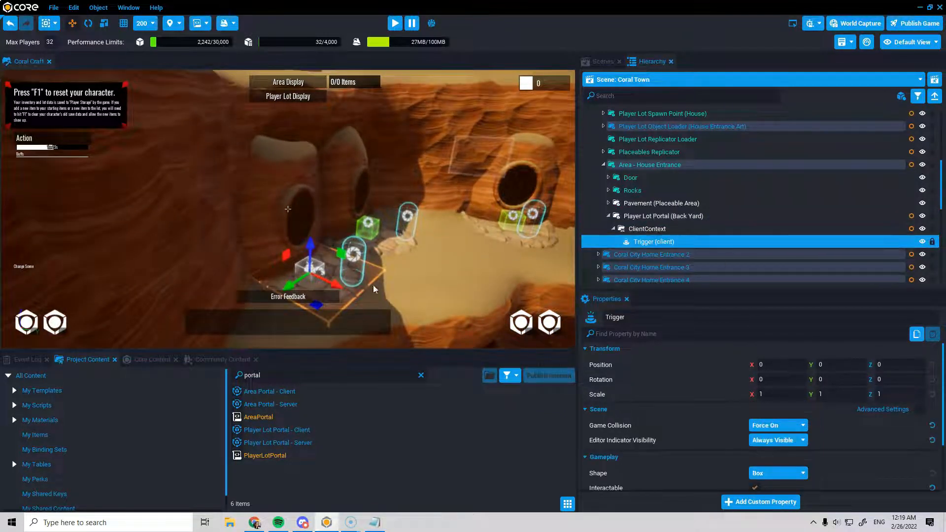
- Move the portal's trigger up and back into the home's round doorway, to about X -66, Z 262
drag(309, 250, 314, 199)
right_drag(315, 199, 401, 257)
drag(372, 264, 334, 262)
right_drag(334, 266, 168, 268)
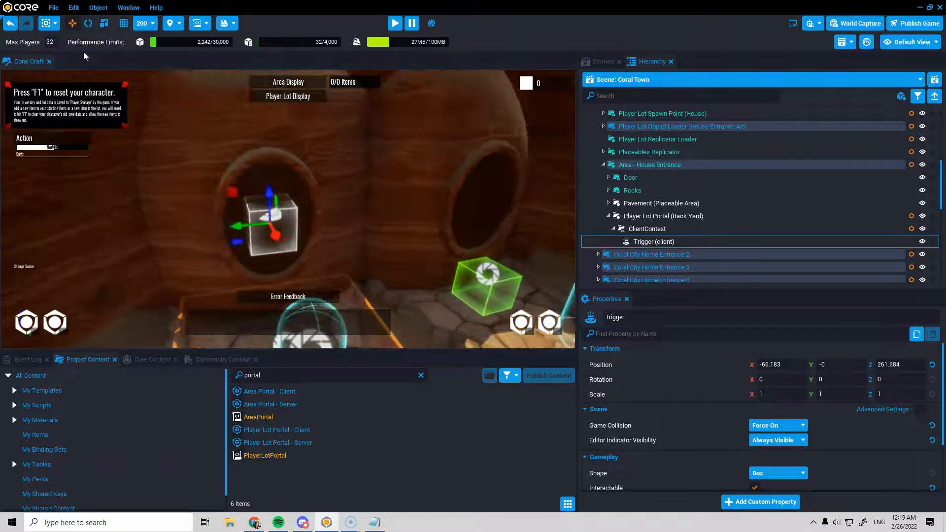
- Enlarge the trigger to a scale of about 2.19 on Y and 2.52 on Z, and move it deeper to about X -102
click(104, 24)
drag(228, 232, 199, 232)
drag(270, 190, 277, 150)
right_drag(277, 149, 159, 61)
key(w)
drag(397, 271, 367, 268)
right_drag(366, 268, 304, 247)
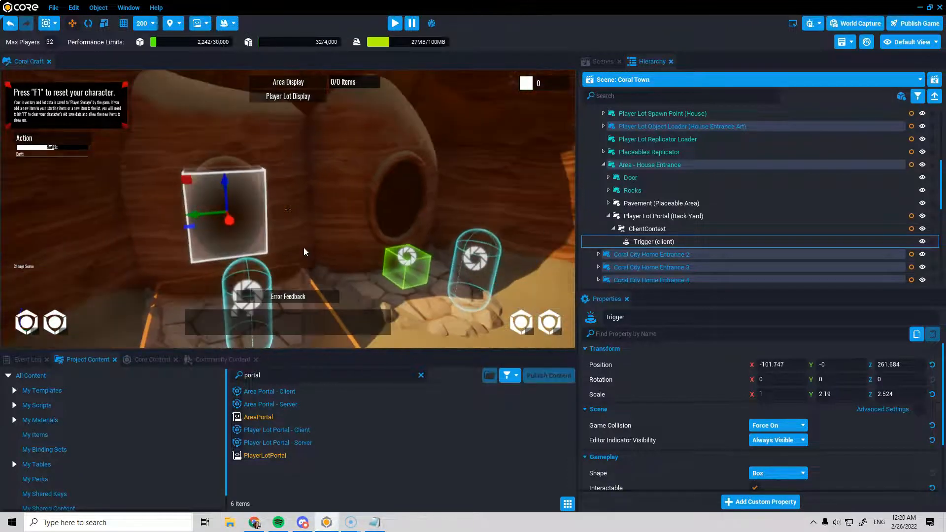
- Shrink the trigger to a scale of about 1.74 on Y and 2.09 on Z, and lower it to about Z 258
click(103, 24)
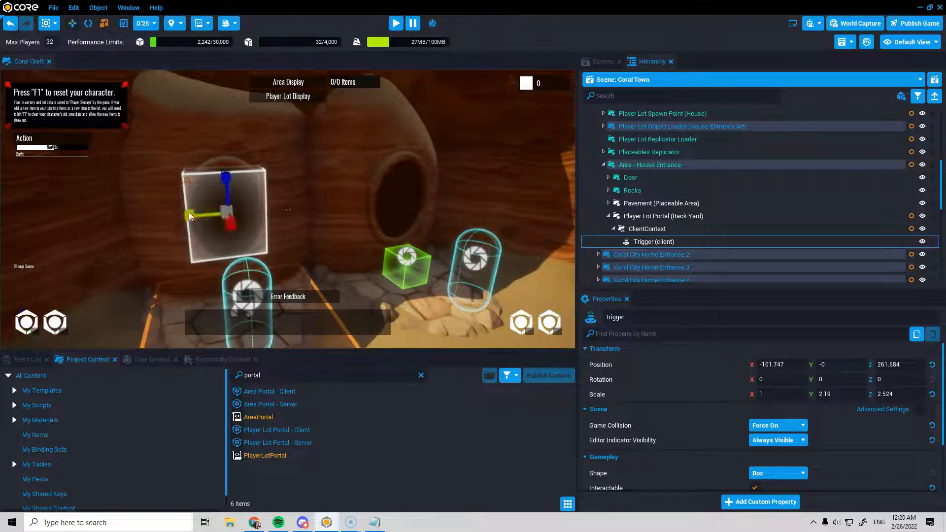
drag(188, 212, 197, 213)
drag(227, 176, 227, 183)
right_drag(226, 183, 125, 140)
click(72, 23)
drag(270, 197, 270, 200)
right_drag(276, 201, 410, 208)
scroll(410, 208, down, 3)
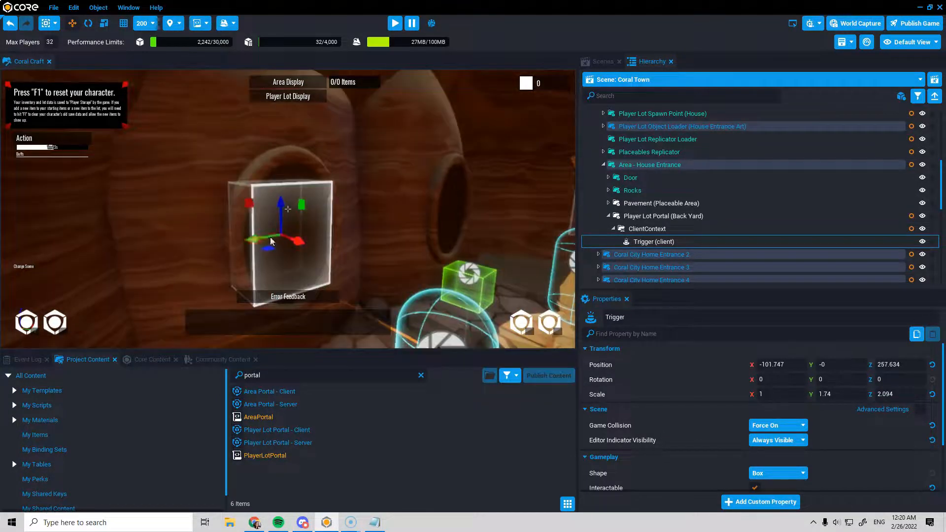
- Check the trigger's fit in the doorway and review the LotType and SpawnPointKey properties of Player Lot Portal (Back Yard)
right_drag(253, 216, 404, 253)
scroll(402, 253, down, 5)
alt+drag(403, 253, 193, 270)
right_drag(347, 217, 300, 218)
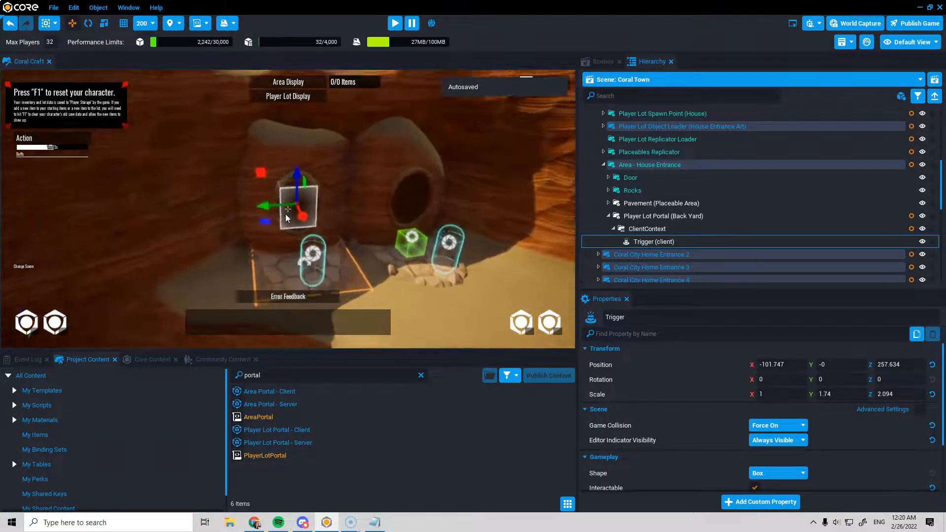
scroll(300, 218, up, 5)
scroll(301, 218, down, 5)
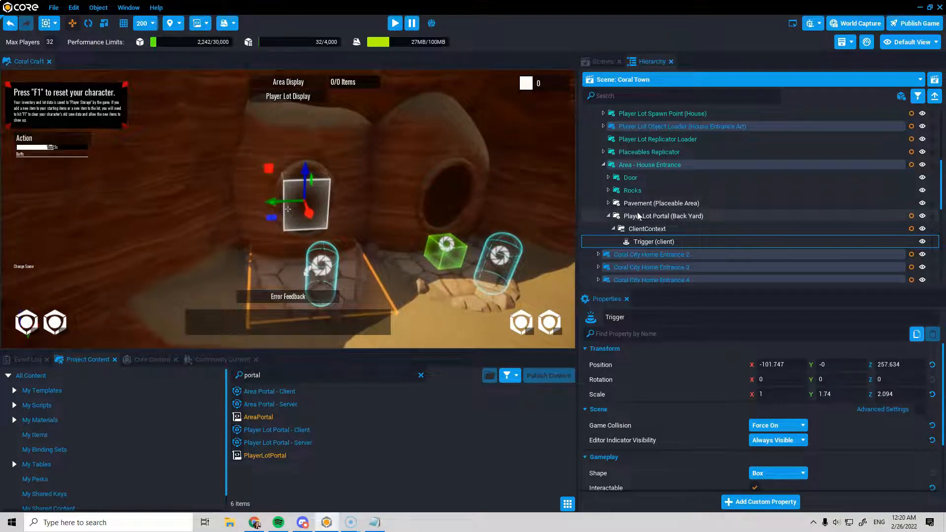
click(609, 216)
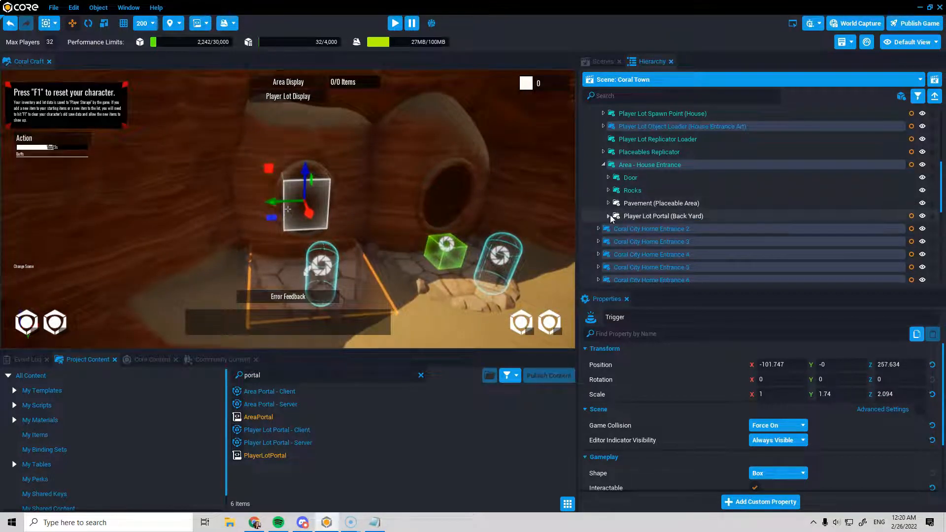
click(642, 219)
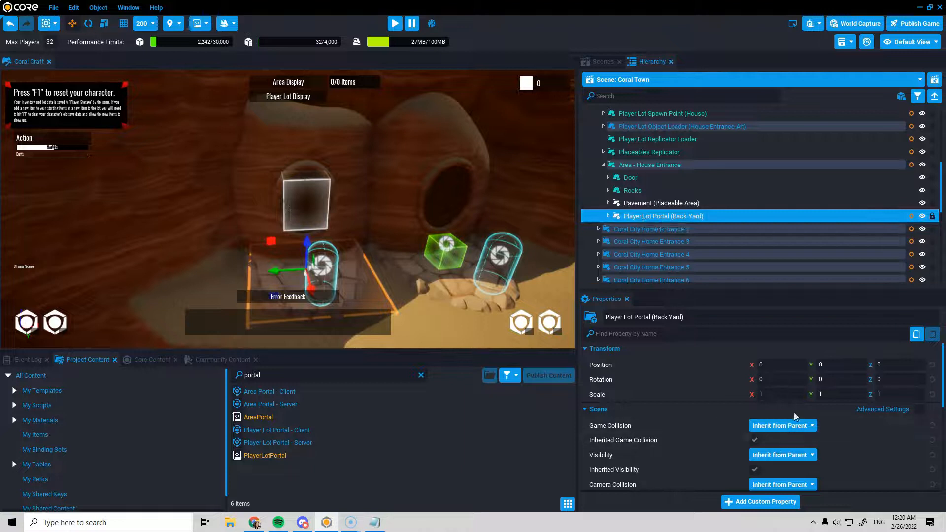
scroll(763, 412, down, 5)
click(757, 436)
click(771, 423)
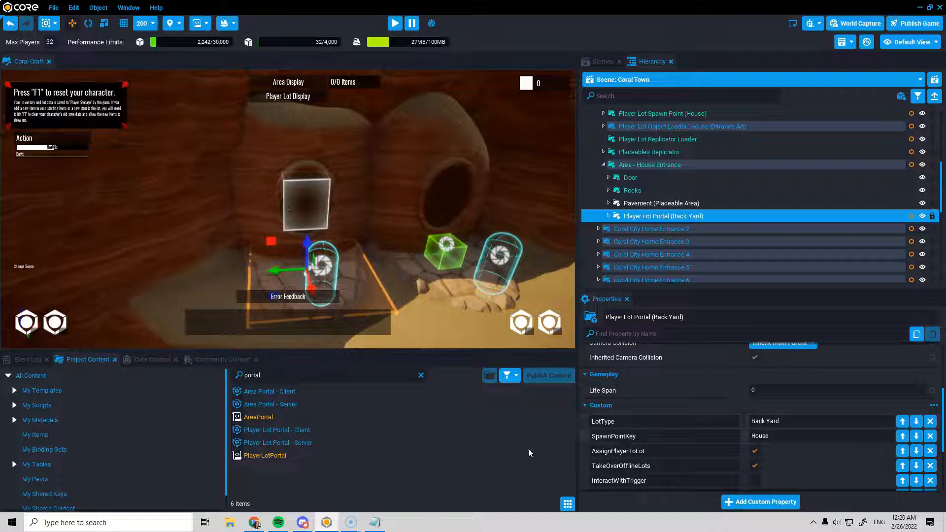
mouse_move(377, 522)
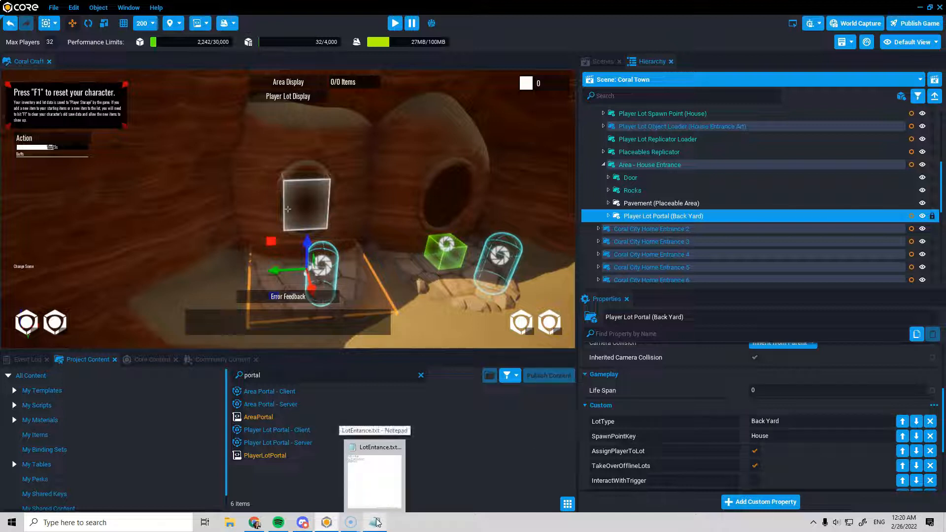
mouse_move(646, 424)
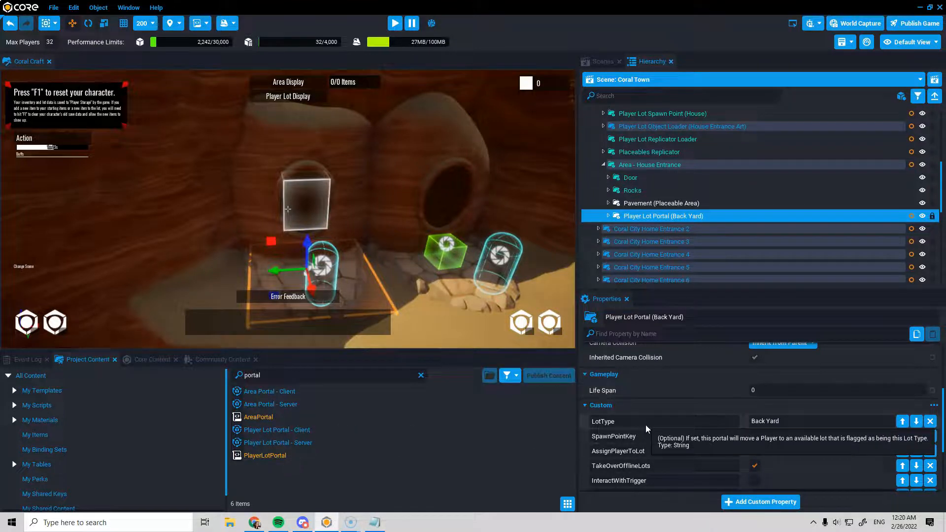
- Switch to Notepad, add "LotType: House Interior" and "SpawnPointKey: Front Door" to LotEntance.txt, and save the file
click(375, 522)
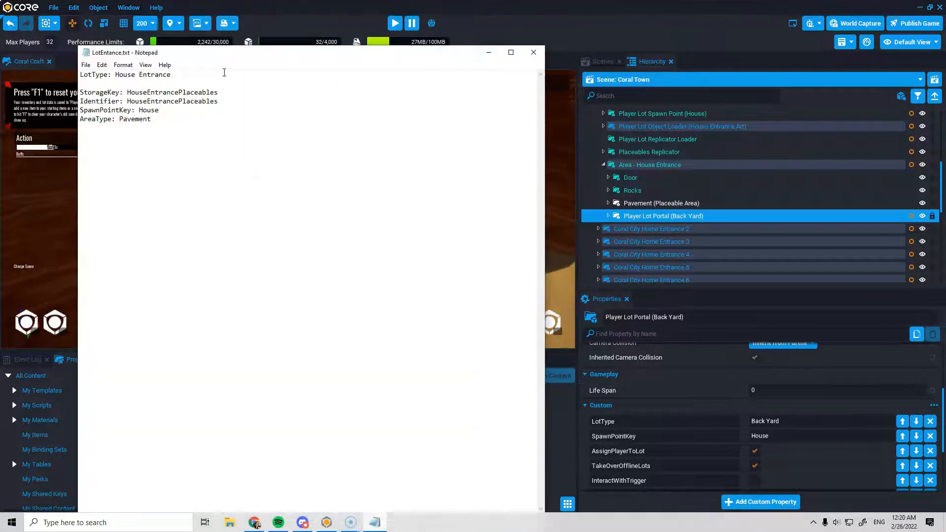
drag(227, 56, 252, 59)
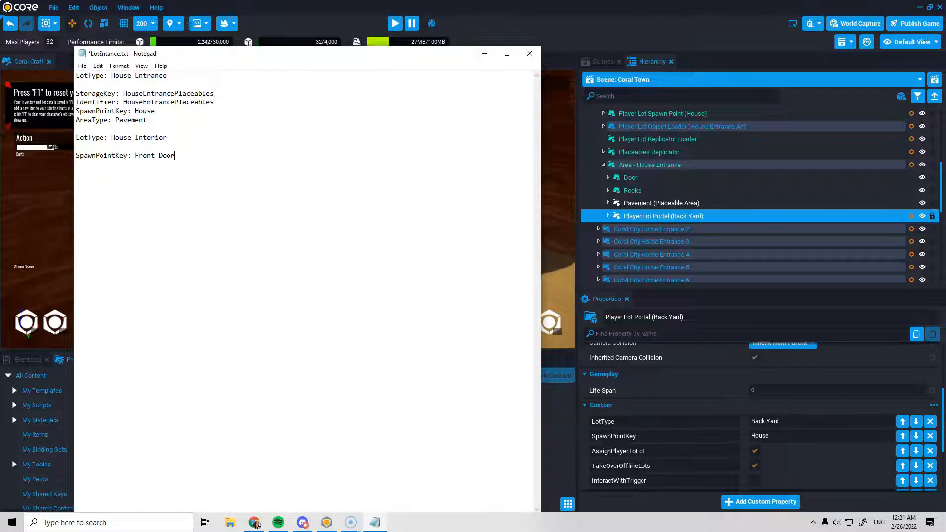
click(82, 66)
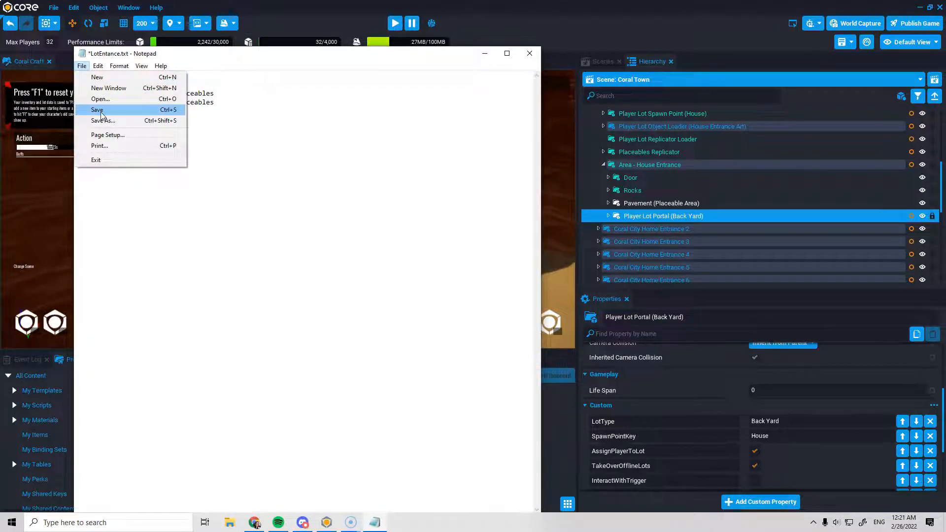
click(99, 109)
- Copy the noted values into the portal's custom properties: LotType House Interior and SpawnPointKey Front Door
drag(168, 139, 112, 139)
key(ctrl+c)
drag(784, 421, 710, 422)
key(ctrl+v)
key(alt+Tab)
drag(176, 156, 132, 156)
key(ctrl+c)
double_click(761, 436)
key(ctrl+v)
scroll(734, 418, up, 1)
scroll(739, 421, down, 3)
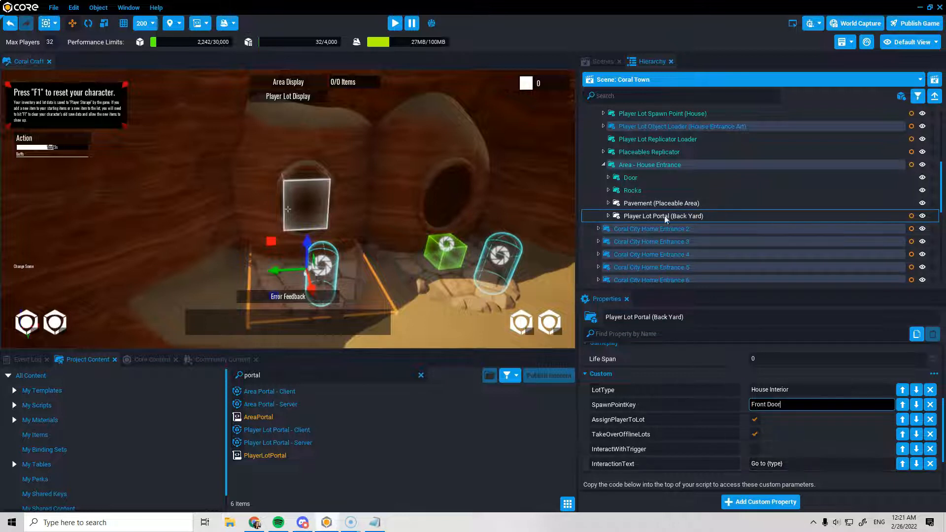
- Search the project content for "front yard static" and place Player Farm - Front Yard (Static) in the scene
click(674, 203)
click(639, 191)
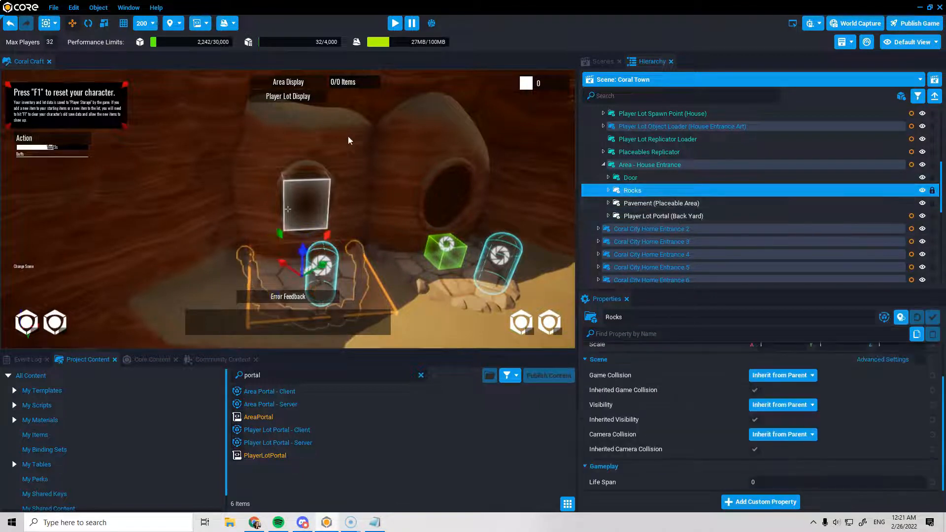
key(f)
key(w)
right_drag(388, 190, 368, 243)
key(s)
key(w)
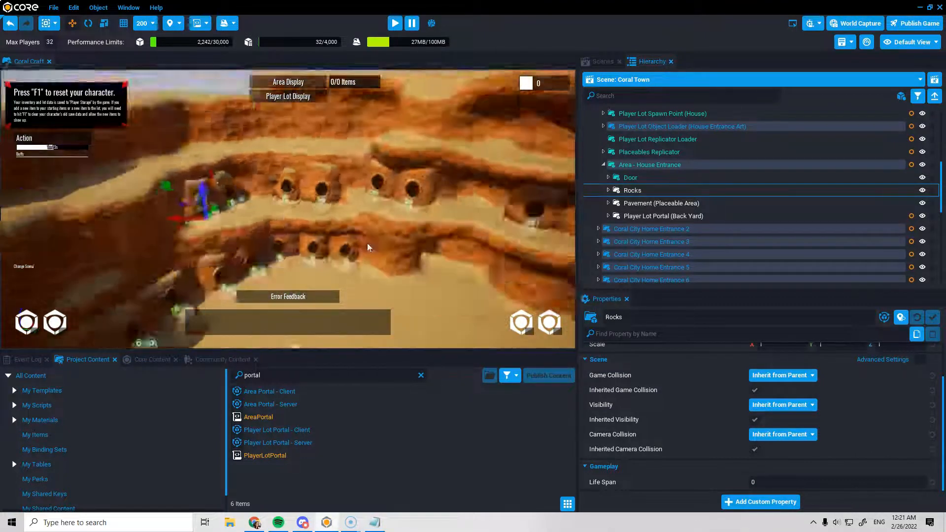
double_click(287, 375)
text(front yard)
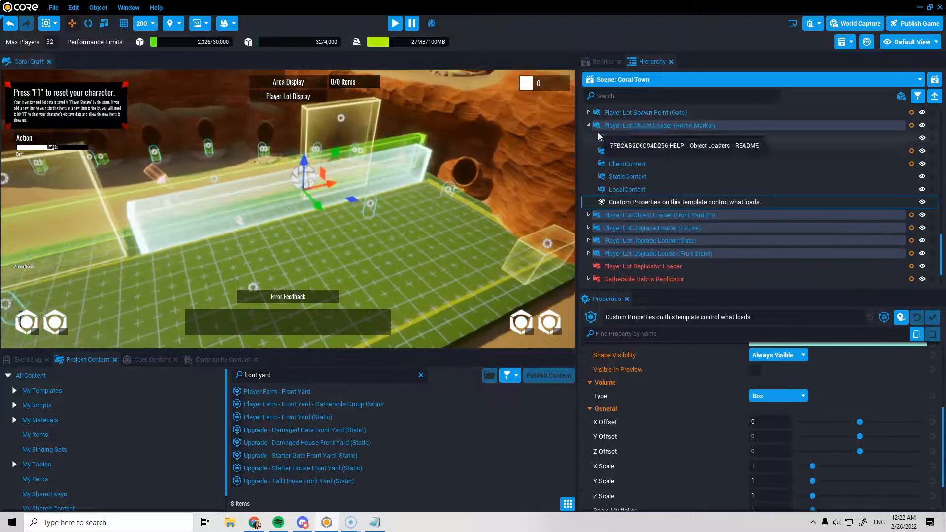
click(588, 125)
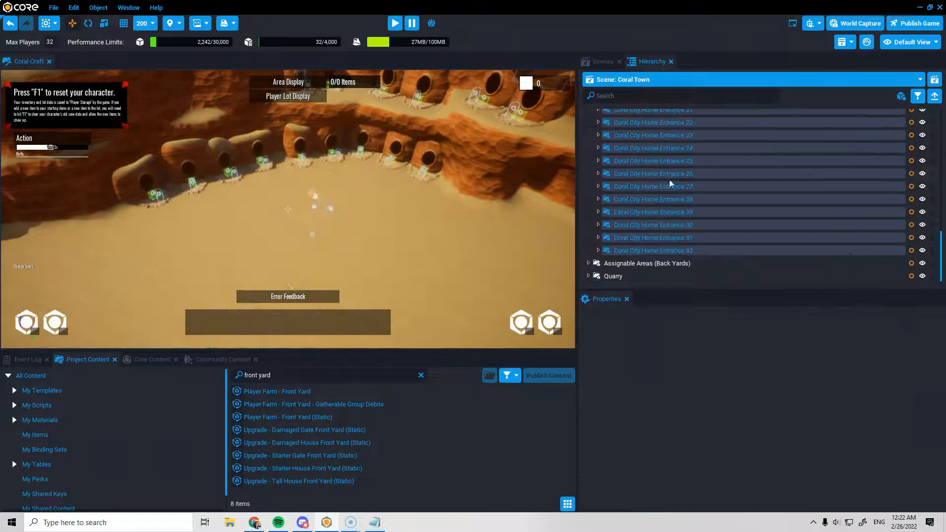
text(static)
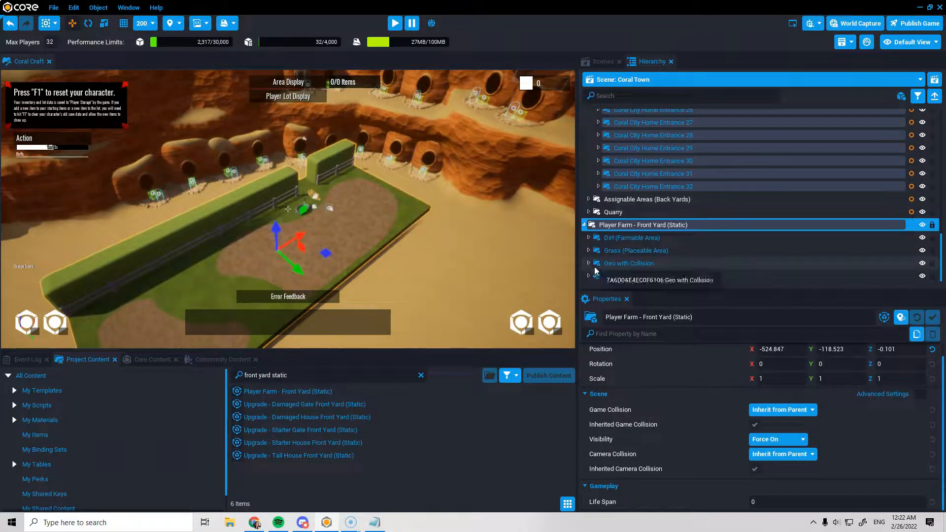
- Inspect the Player Lot Owner Display in the front yard's ClientContext, including its name text and owner text properties
click(589, 277)
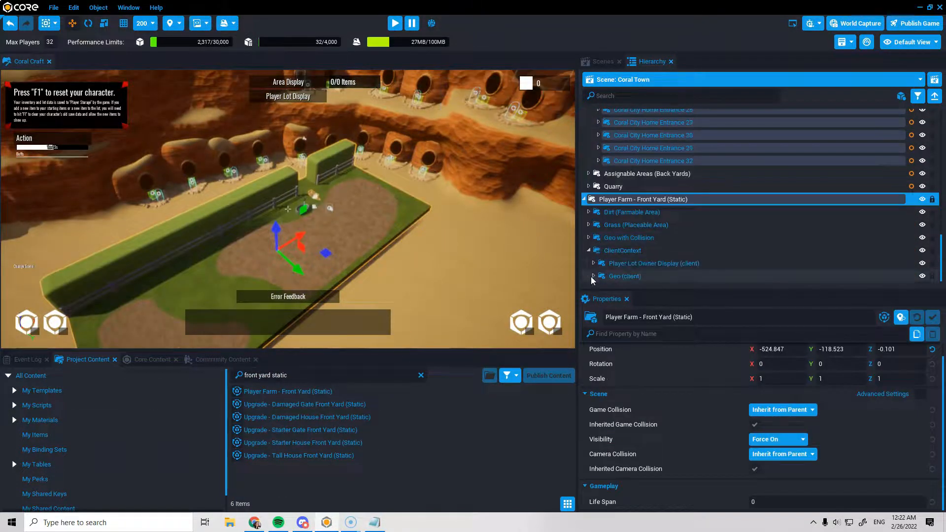
click(620, 265)
right_drag(479, 247, 356, 187)
key(w)
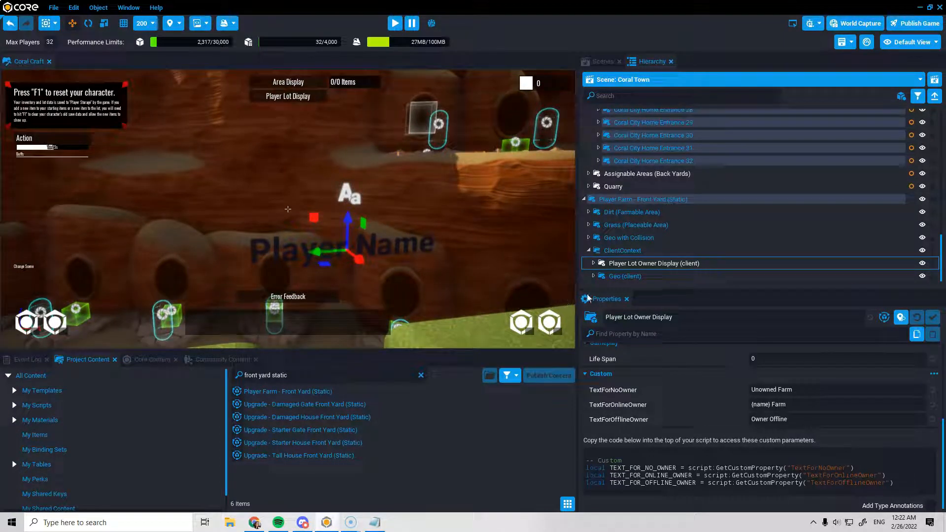
scroll(368, 230, down, 5)
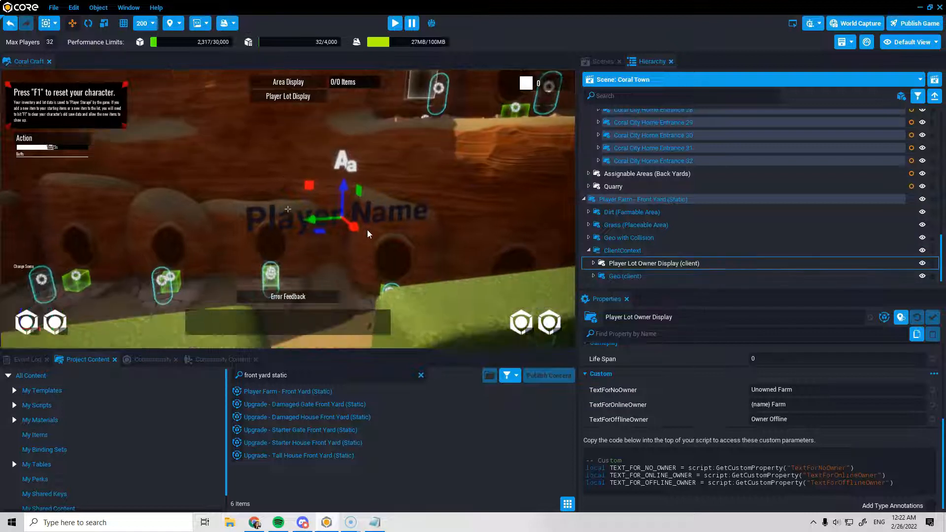
- Search the project content for "player lot owner"
click(639, 250)
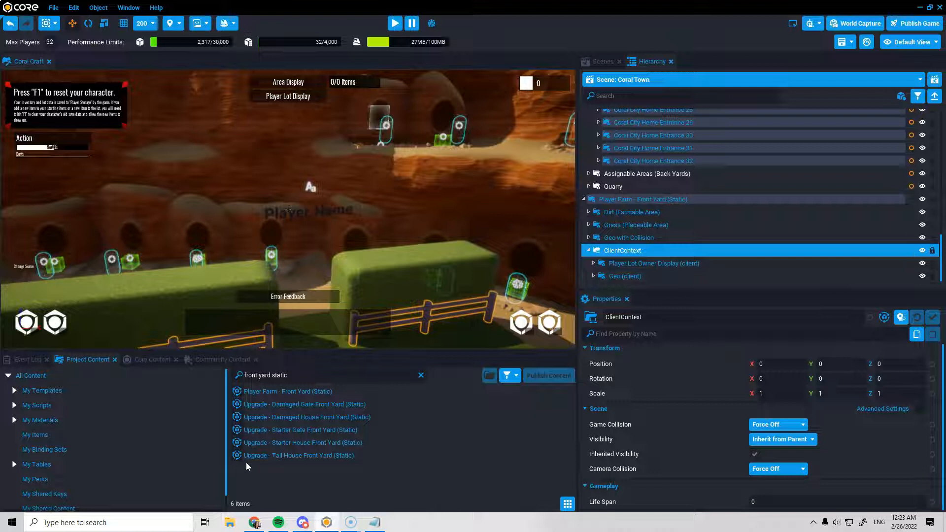
click(318, 377)
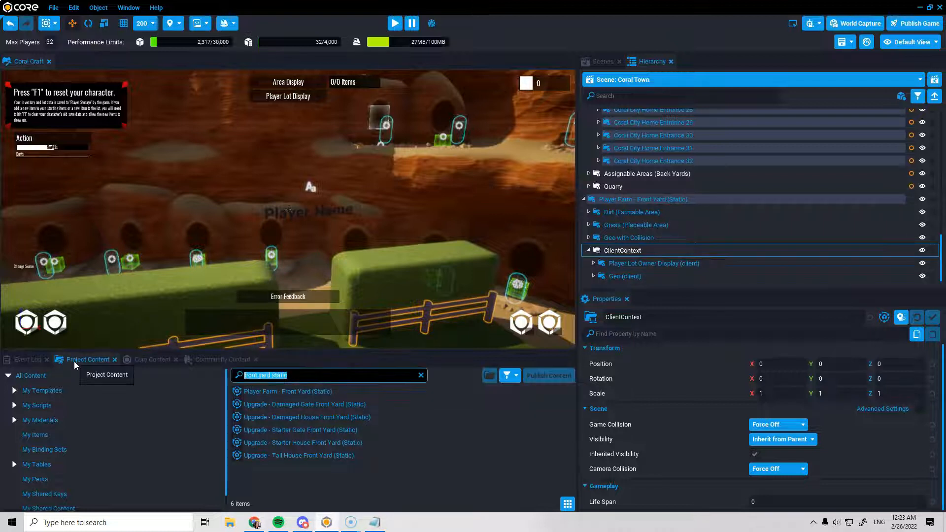
text(player )
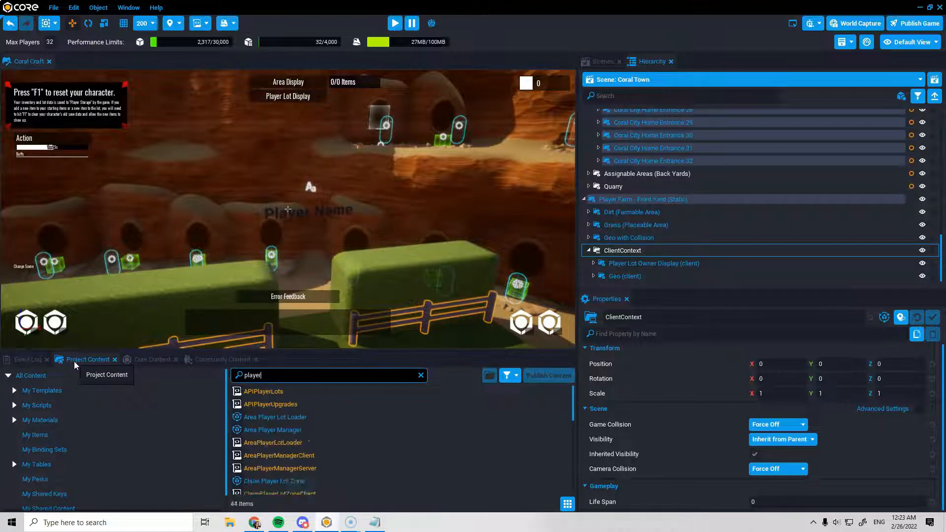
text(lot owner)
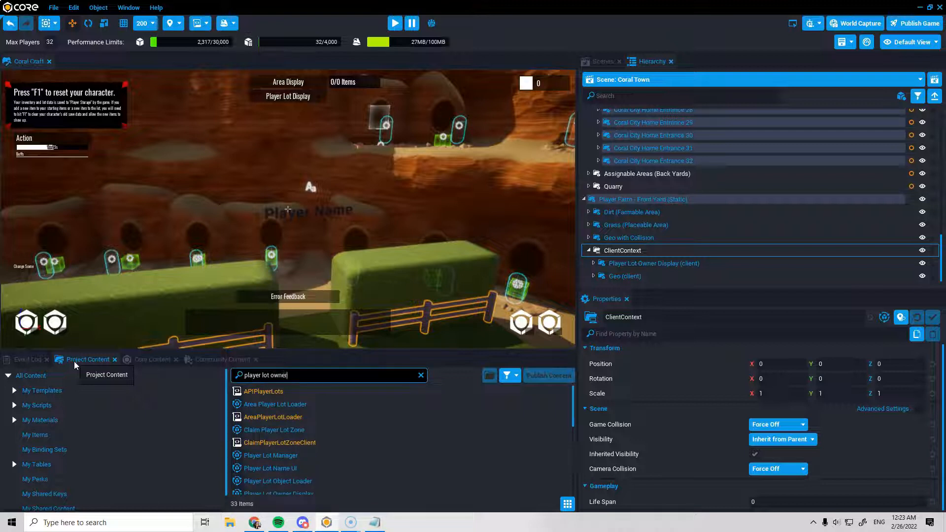
- Add the Player Lot Owner Display template to the Area - House Entrance group of Coral City Home Entrance 1
mouse_move(264, 172)
right_down()
mouse_move(296, 157)
mouse_move(319, 124)
mouse_move(321, 166)
mouse_move(258, 183)
right_up()
key(w)
key(s)
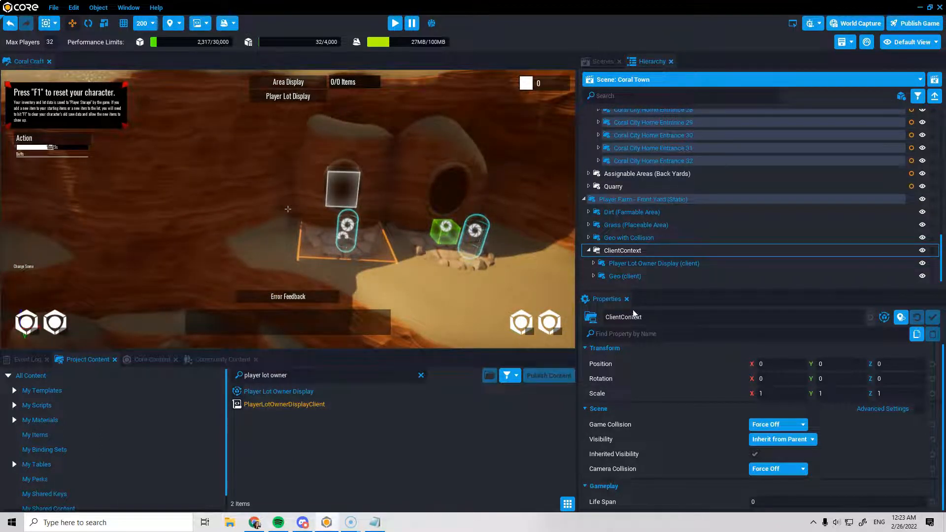
key(w)
right_drag(447, 271, 454, 246)
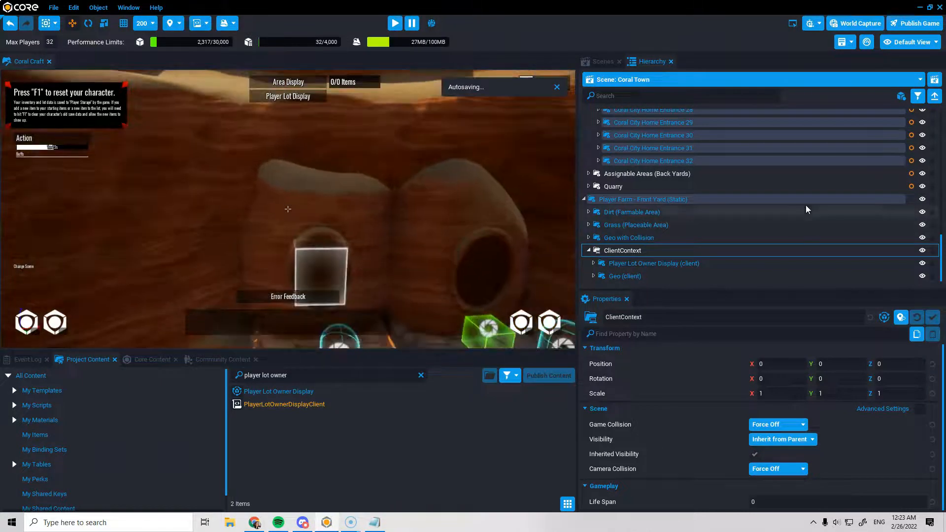
scroll(805, 204, up, 12)
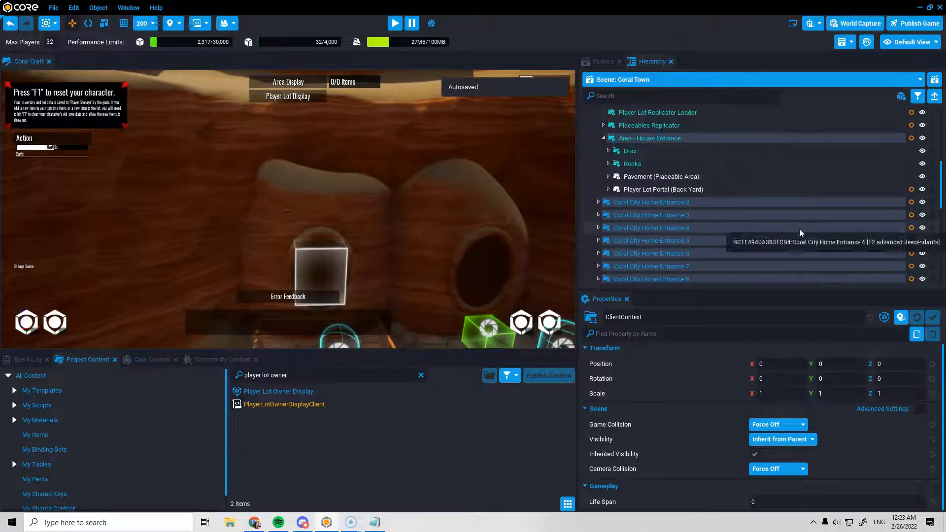
scroll(799, 229, up, 3)
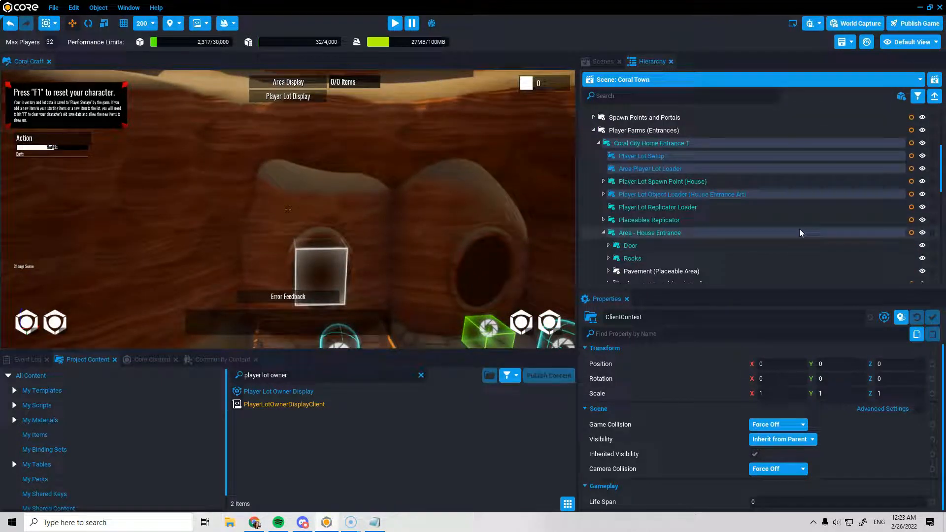
click(284, 392)
drag(265, 392, 649, 146)
key(f)
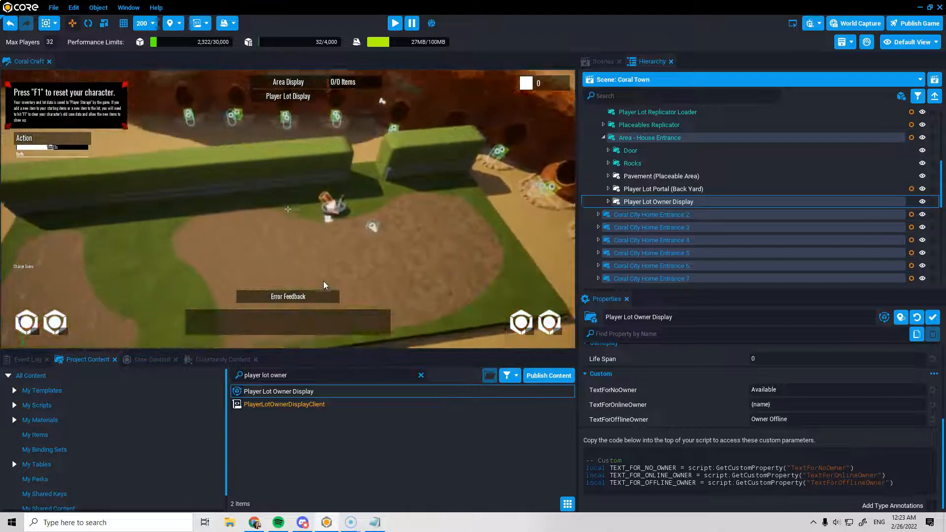
- Delete Player Farm - Front Yard (Static) from the scene
scroll(708, 223, down, 5)
scroll(728, 240, down, 7)
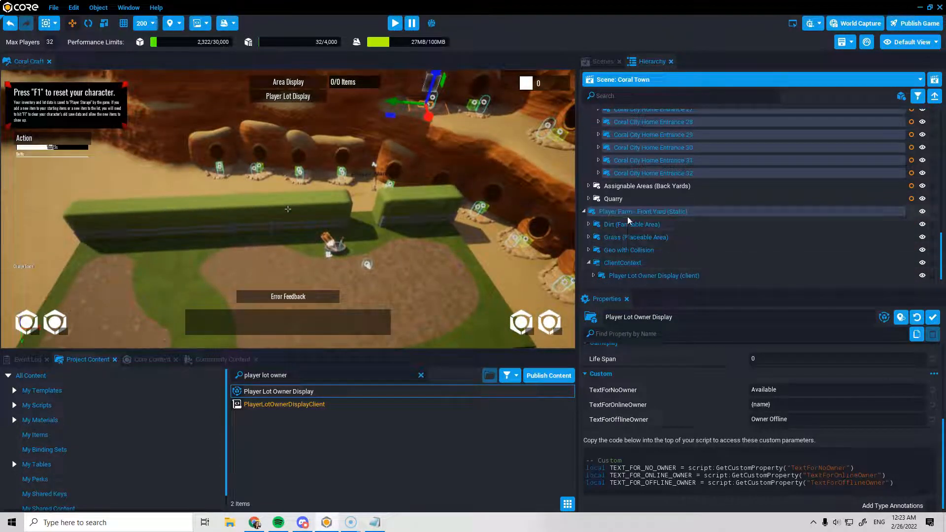
right_click(628, 215)
- Position the entrance's Player Lot Owner Display sign on the rock wall just above the home's doorway
scroll(734, 227, up, 10)
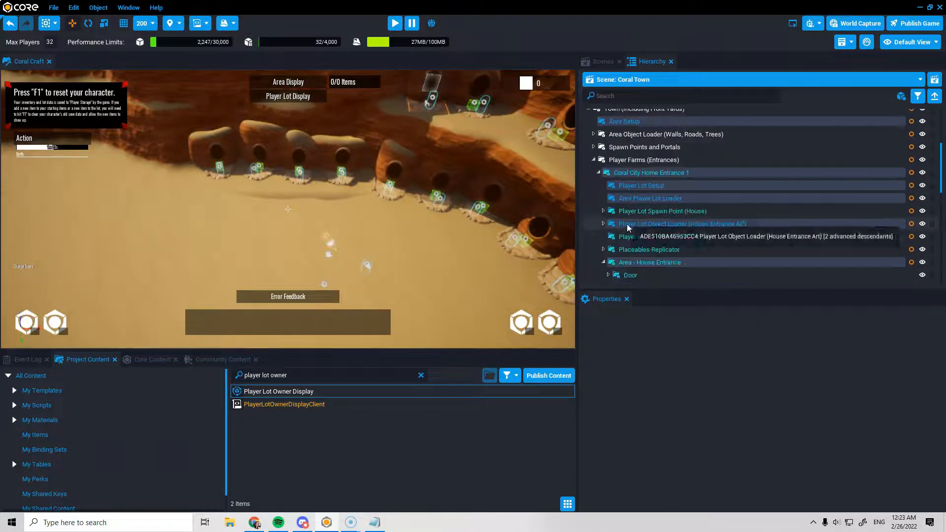
scroll(660, 229, down, 2)
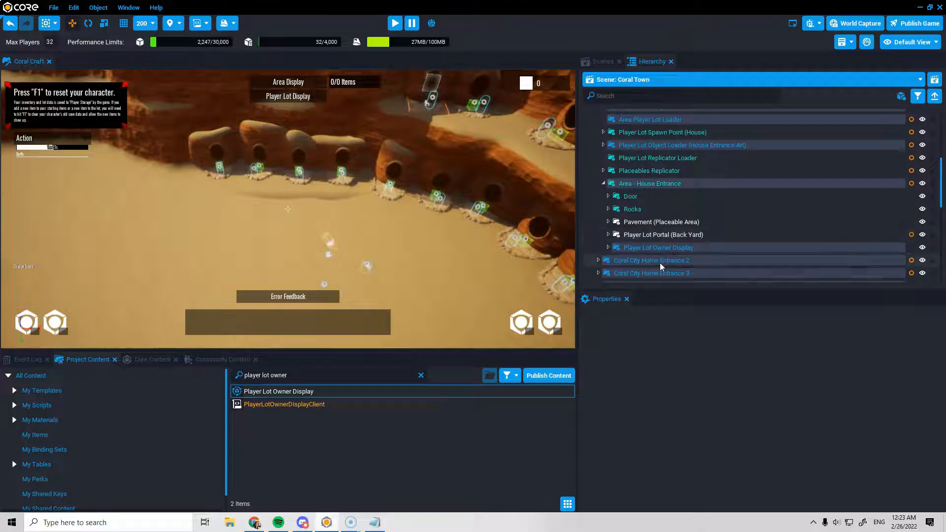
click(647, 247)
key(f)
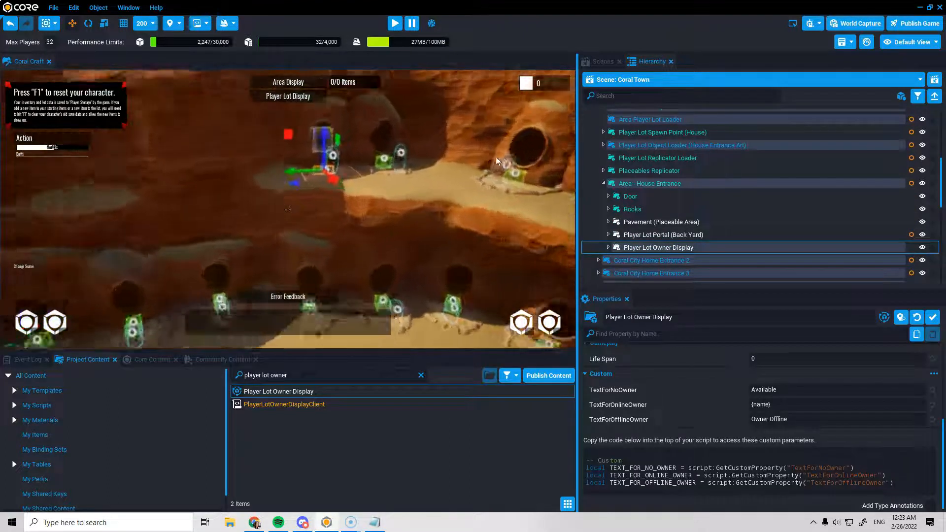
drag(403, 264, 407, 106)
right_drag(392, 173, 456, 159)
key(s)
drag(371, 213, 388, 155)
right_drag(389, 156, 184, 193)
key(w)
key(w)
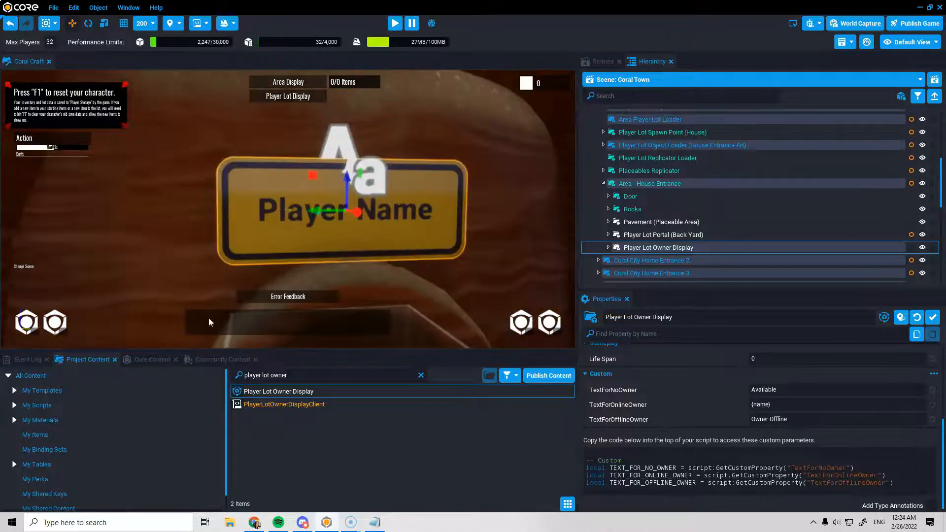
- Try the CCraft - Sand Cliffs material from the Enviroment folder on the owner display's sign
click(208, 315)
click(152, 360)
click(85, 360)
click(14, 420)
scroll(41, 422, down, 4)
click(44, 402)
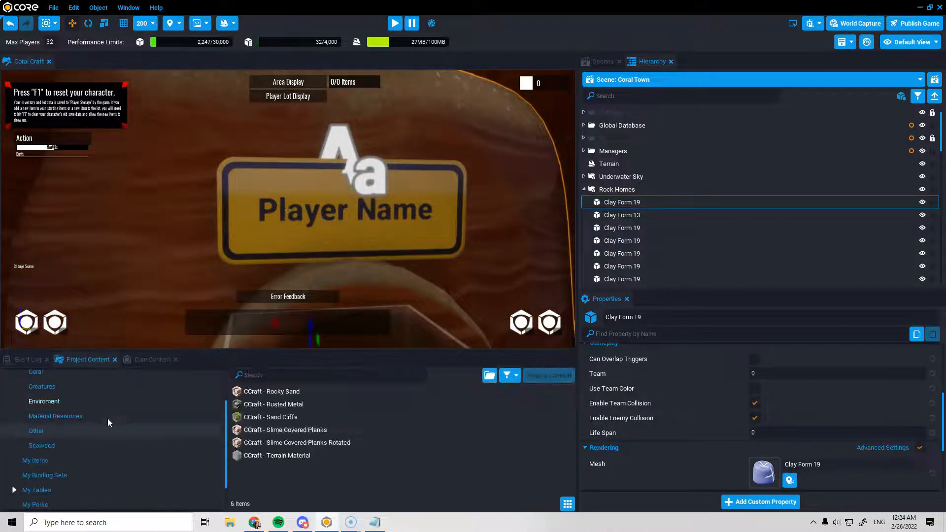
drag(291, 418, 304, 227)
- Apply the Invisible core material to the owner display's rectangular street sign
click(304, 227)
scroll(798, 440, down, 10)
scroll(794, 454, down, 1)
click(152, 360)
drag(174, 410, 765, 477)
- Set the color of the sign's Name Label text to white
scroll(735, 446, down, 1)
click(617, 202)
click(665, 214)
click(808, 424)
drag(611, 315, 528, 258)
click(724, 488)
- Review the PlayerLotOwnerDisplayClient script's custom properties and collapse the Player Lot Owner Display group
right_drag(472, 253, 478, 246)
click(677, 190)
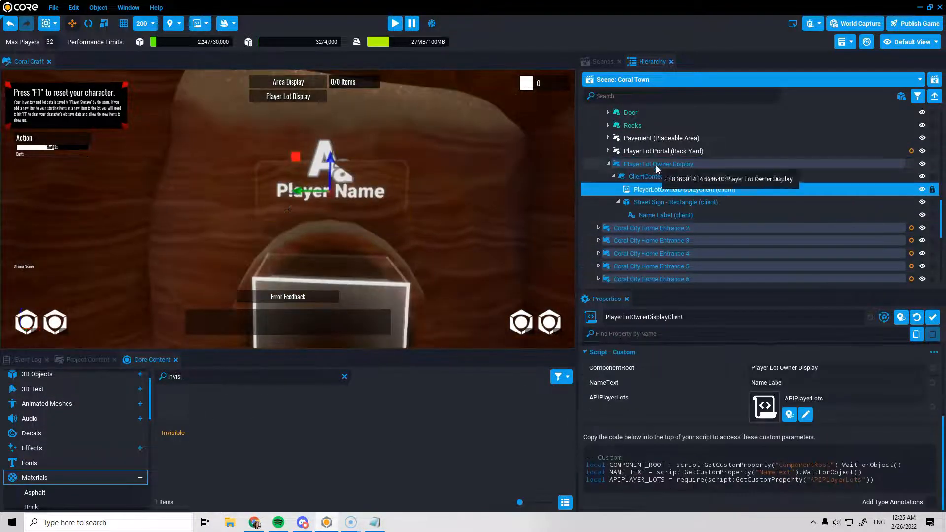
click(653, 177)
click(608, 164)
scroll(682, 227, up, 3)
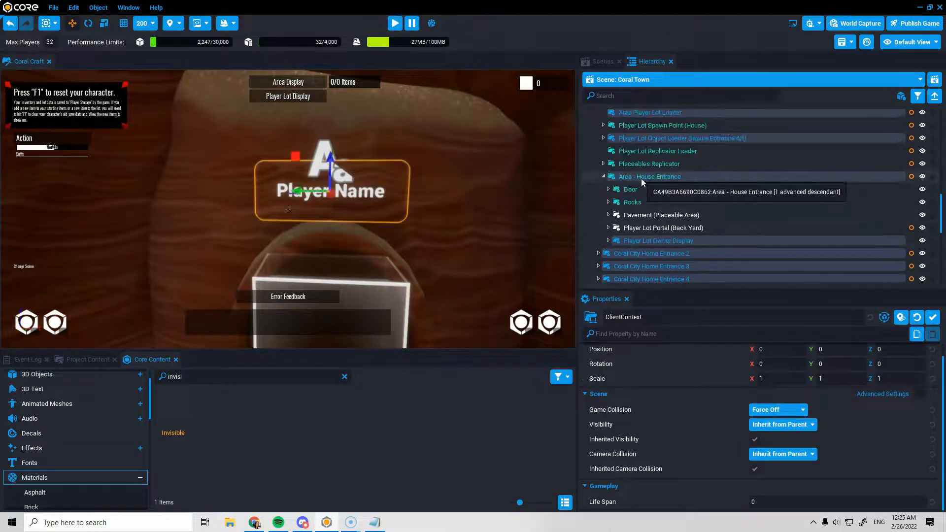
right_drag(464, 229, 324, 232)
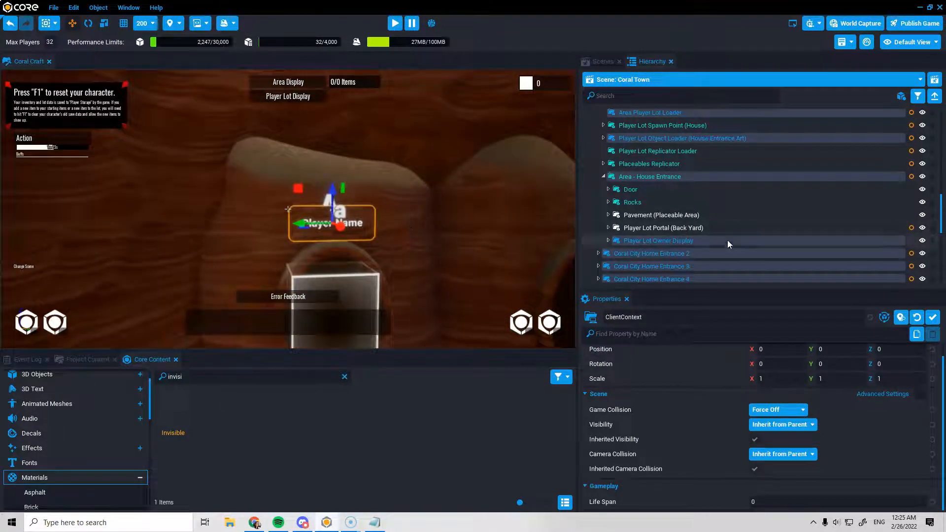
- Deinstance the Player Lot Owner Display and abandon its template for the entire instance
right_click(663, 239)
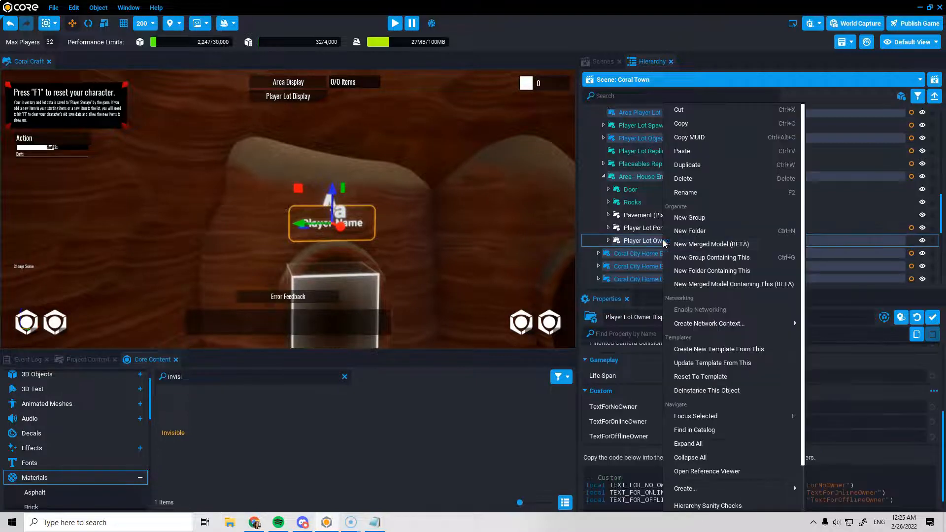
click(714, 392)
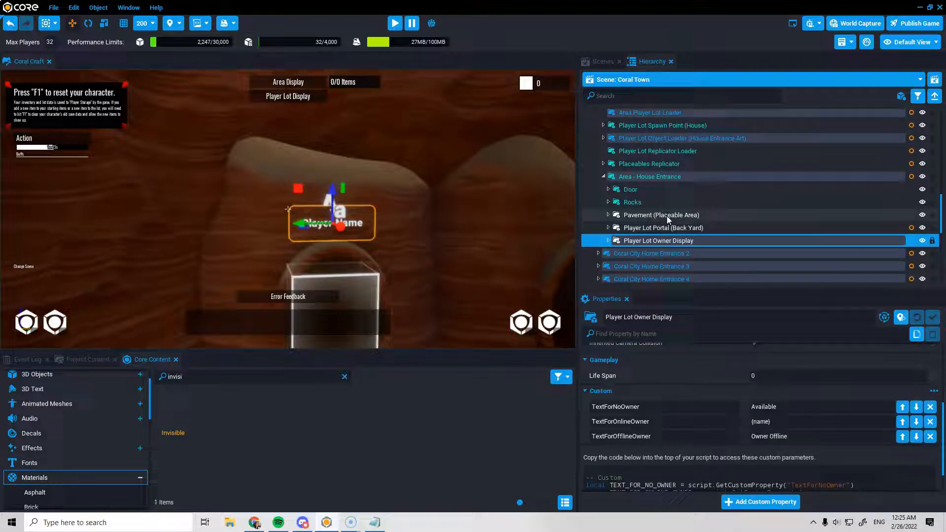
right_click(649, 241)
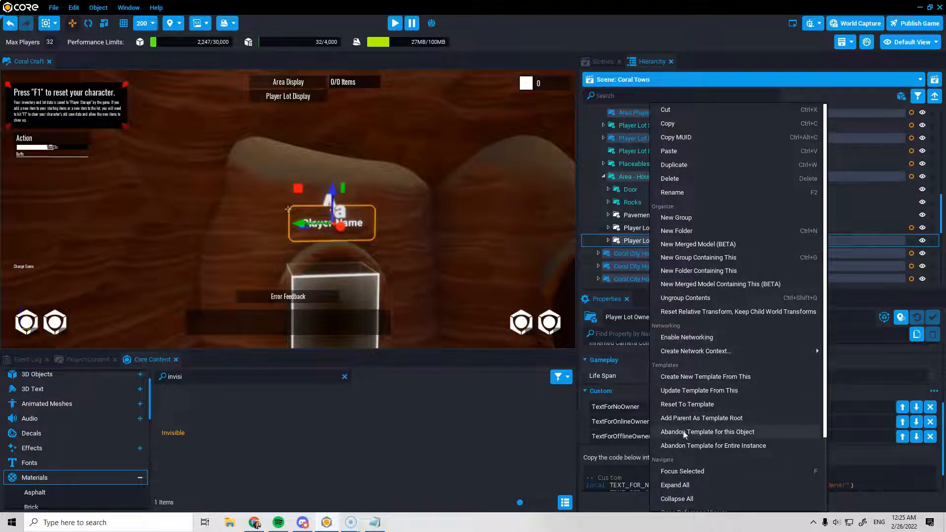
click(688, 445)
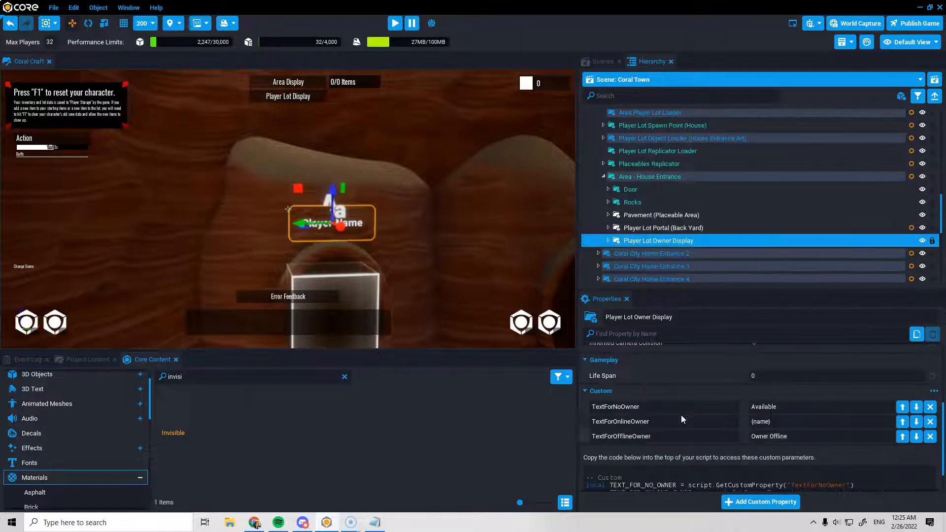
click(692, 229)
click(626, 240)
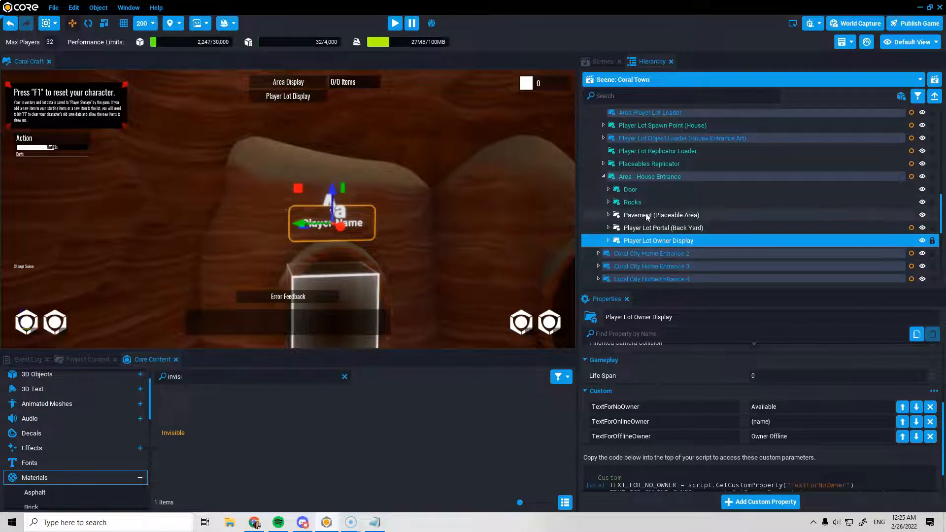
- Focus on the Area - House Entrance group and toggle its visibility off and on to check its contents
click(662, 177)
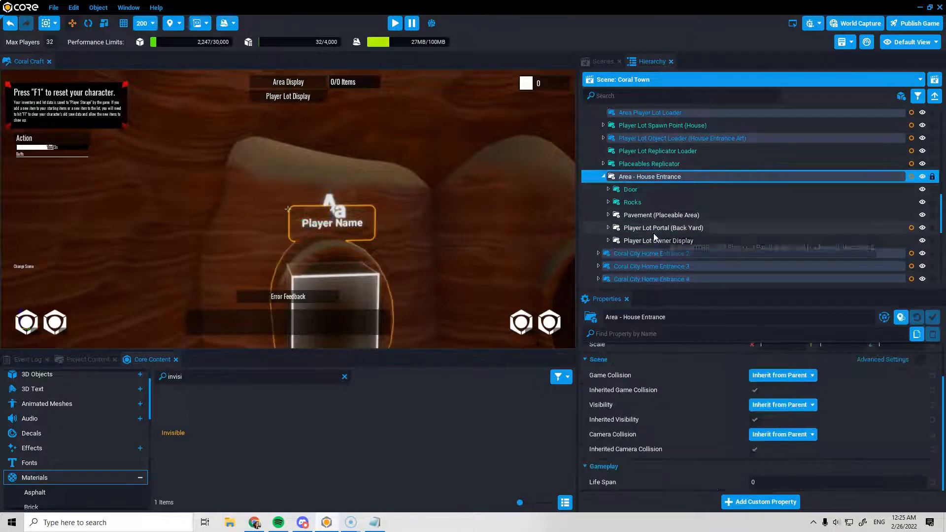
key(f)
right_drag(455, 219, 491, 236)
key(w)
key(a)
key(s)
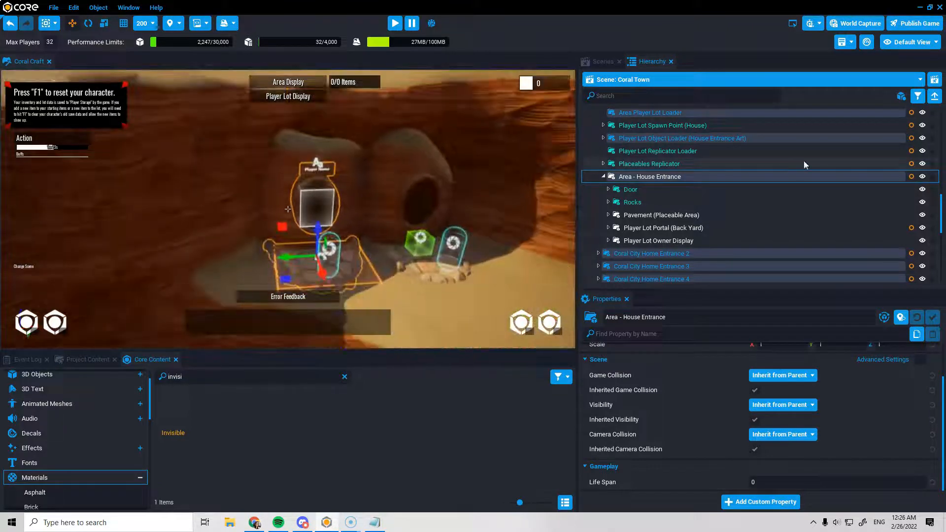
click(922, 177)
click(922, 177)
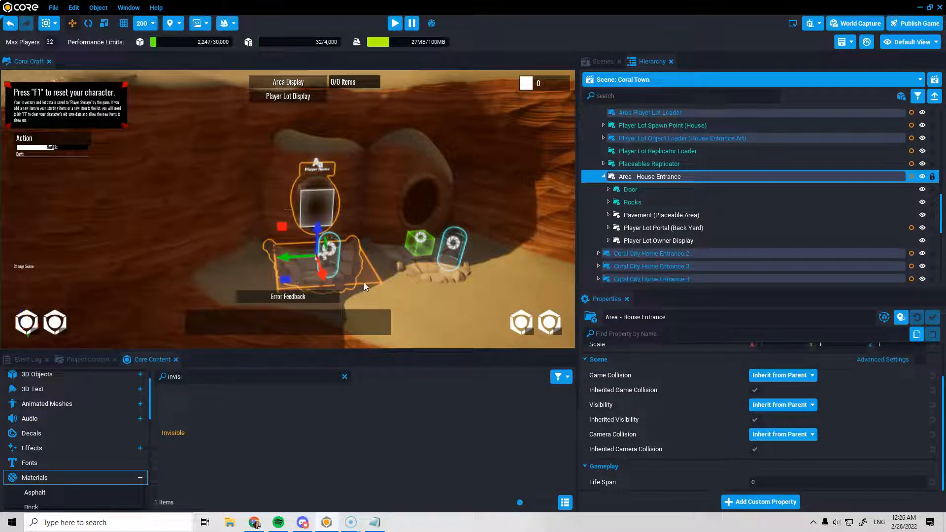
right_drag(516, 261, 499, 276)
key(w)
key(s)
key(w)
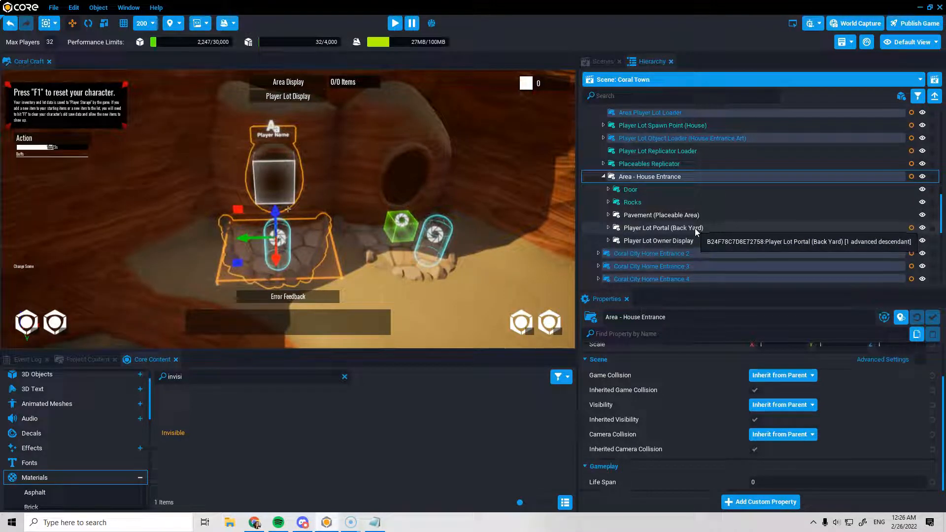
- Update the Area - House Entrance template from the edited group and delete that group from Coral City Home Entrance 1
right_click(634, 177)
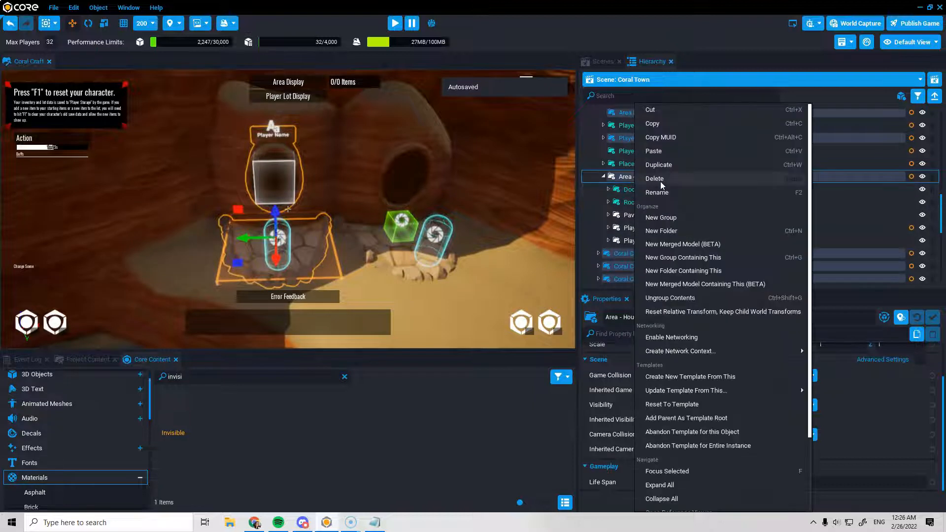
mouse_move(658, 390)
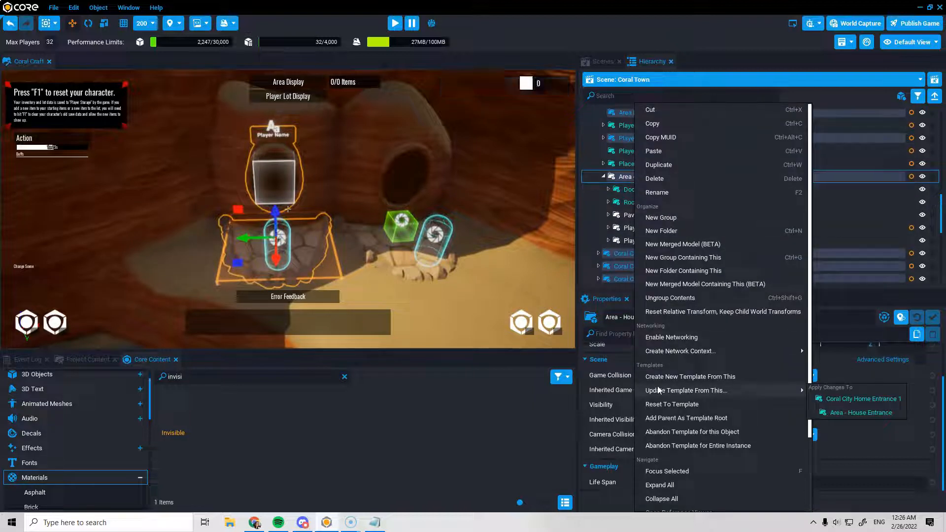
click(831, 413)
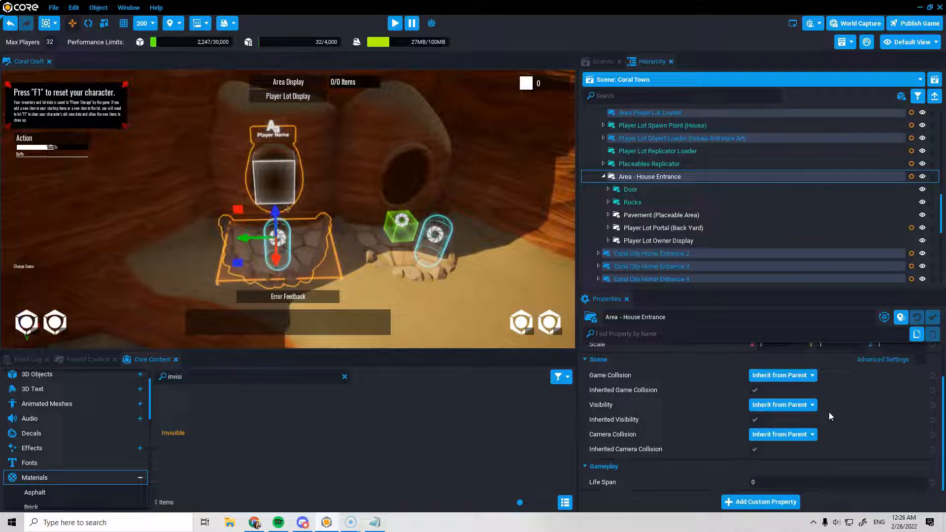
right_click(661, 179)
click(681, 179)
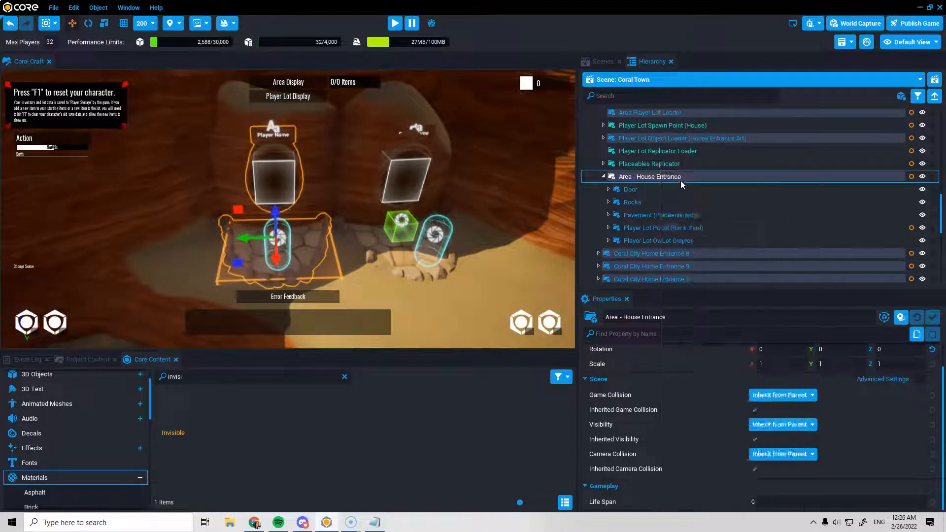
- Update the Coral City Home Entrance 1 template from its instance in the scene
scroll(698, 158, up, 1)
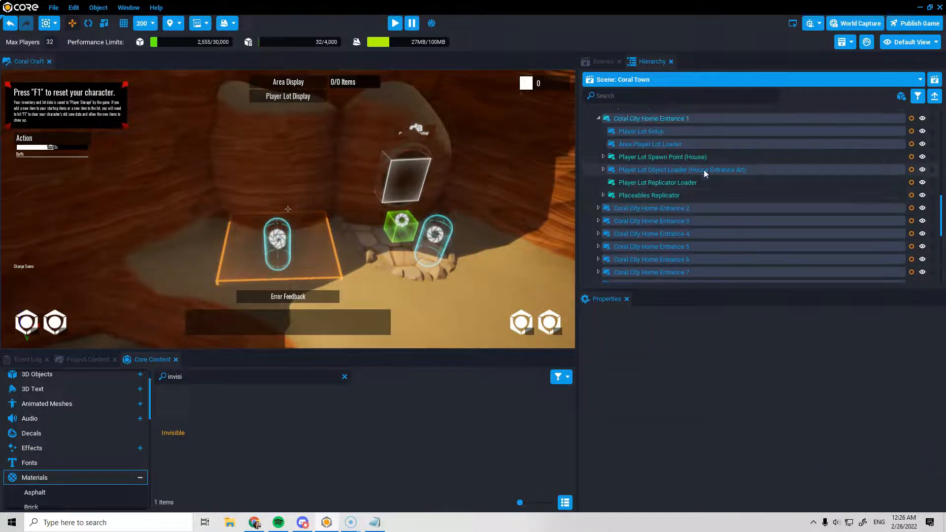
scroll(704, 170, up, 1)
right_click(663, 136)
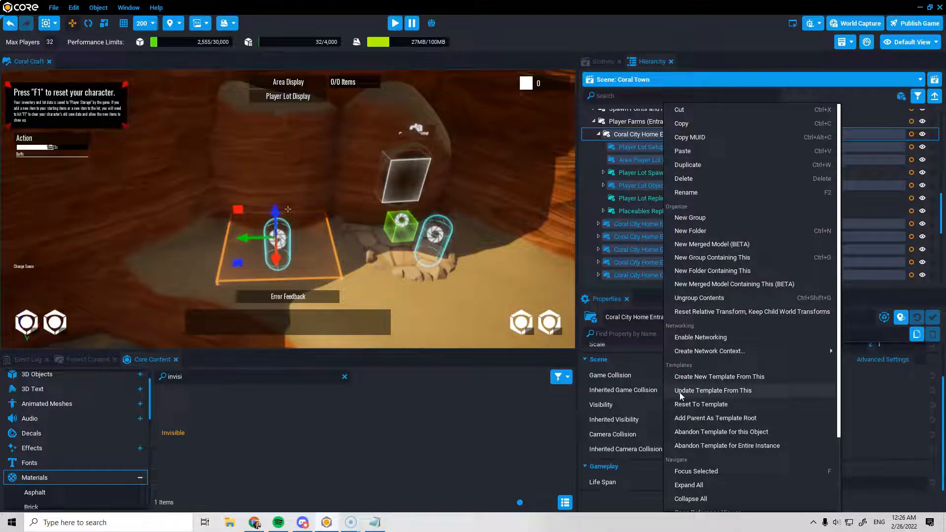
click(712, 390)
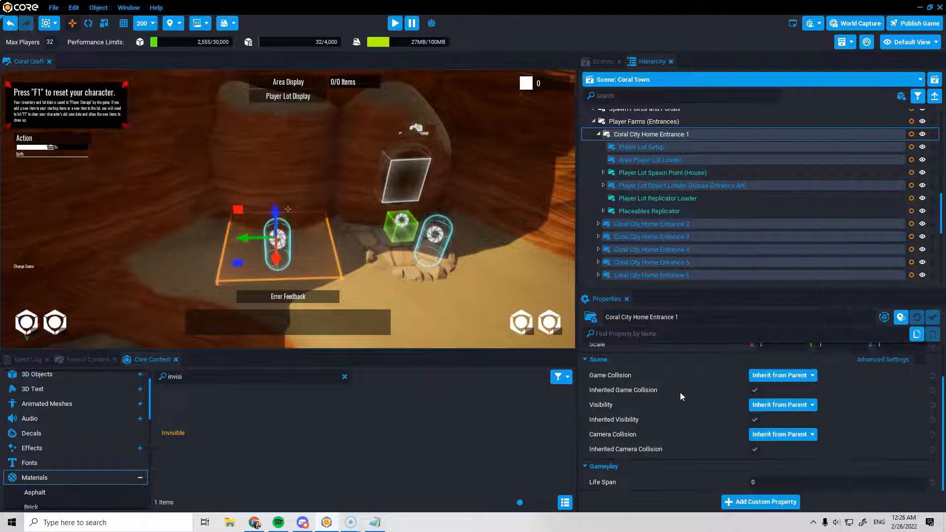
- Collapse Coral City Home Entrance 1 and select the custom properties volume in another home entrance's Player Lot Object Loader
click(599, 134)
right_drag(344, 213, 298, 226)
click(300, 221)
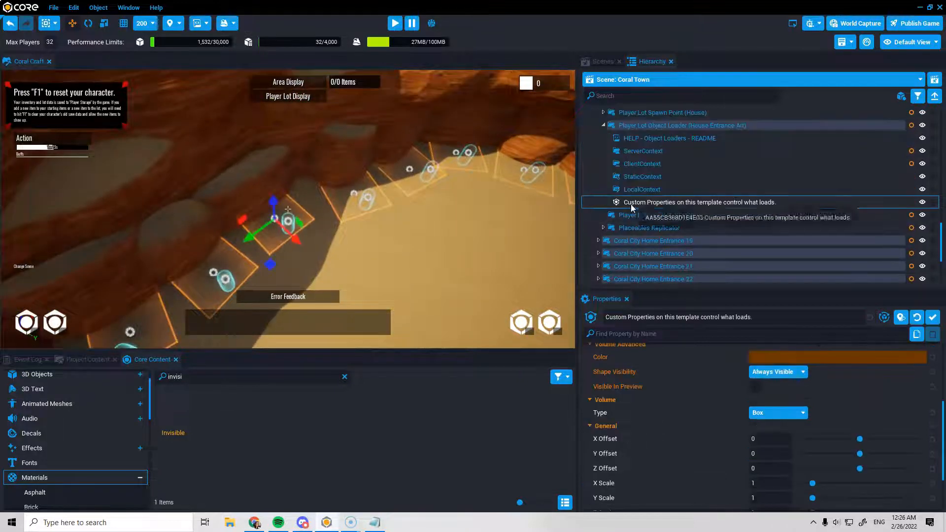
- Collapse the Player Lot Object Loader and its parent Coral City Home Entrance 18 in the hierarchy
click(603, 125)
scroll(627, 162, up, 3)
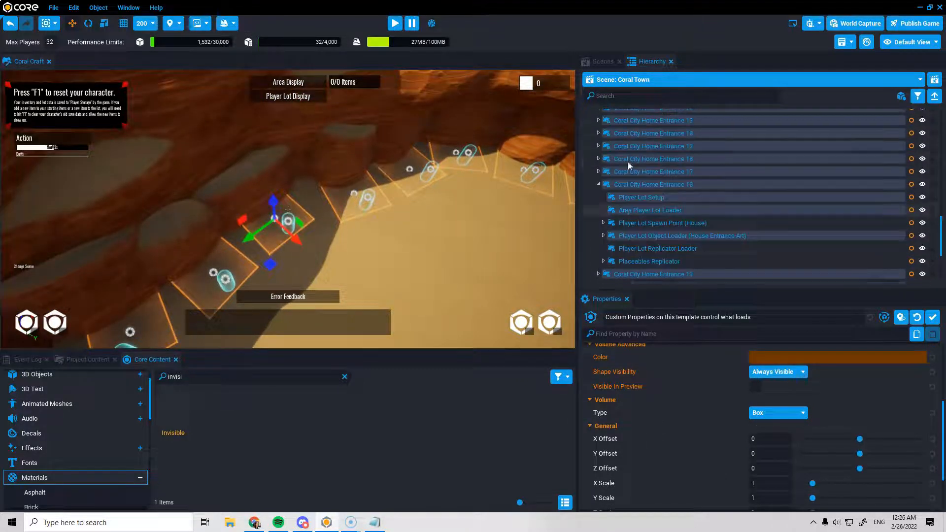
click(600, 200)
right_drag(297, 211, 333, 211)
scroll(729, 224, up, 7)
scroll(621, 232, down, 3)
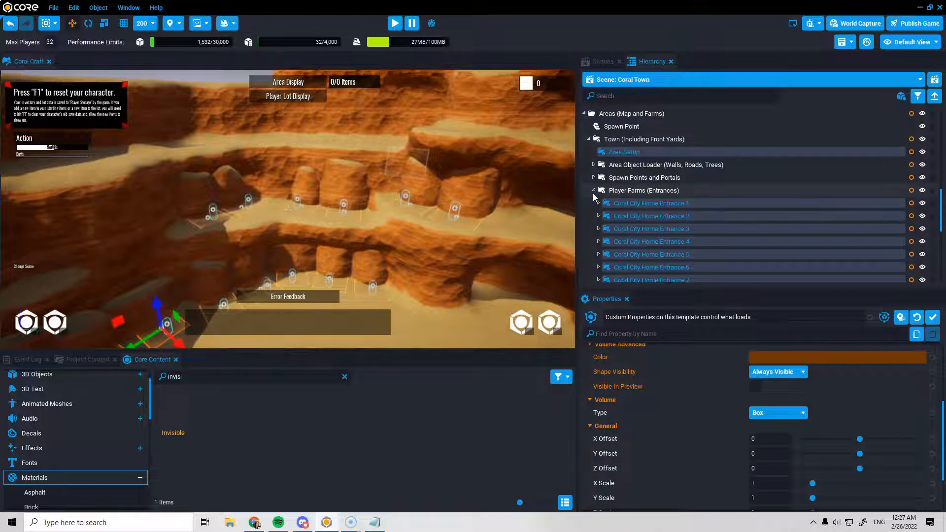
click(638, 191)
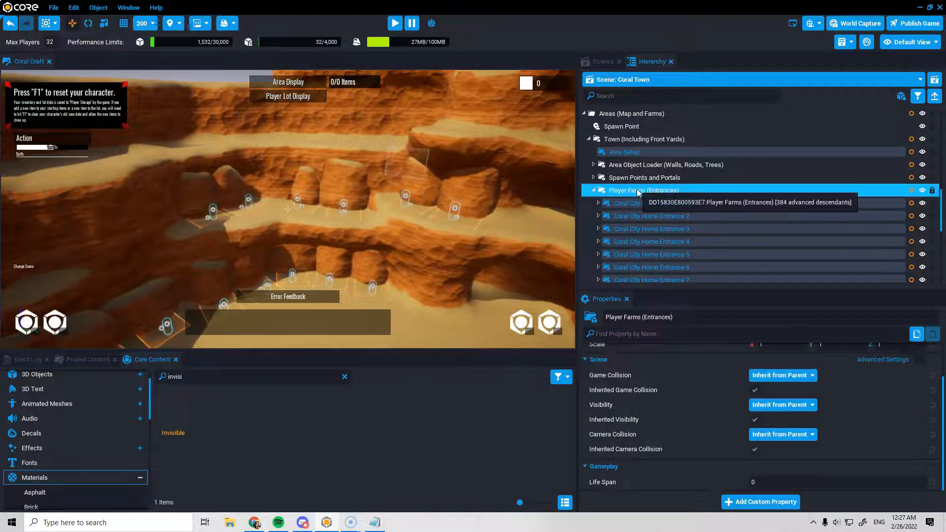
right_click(638, 192)
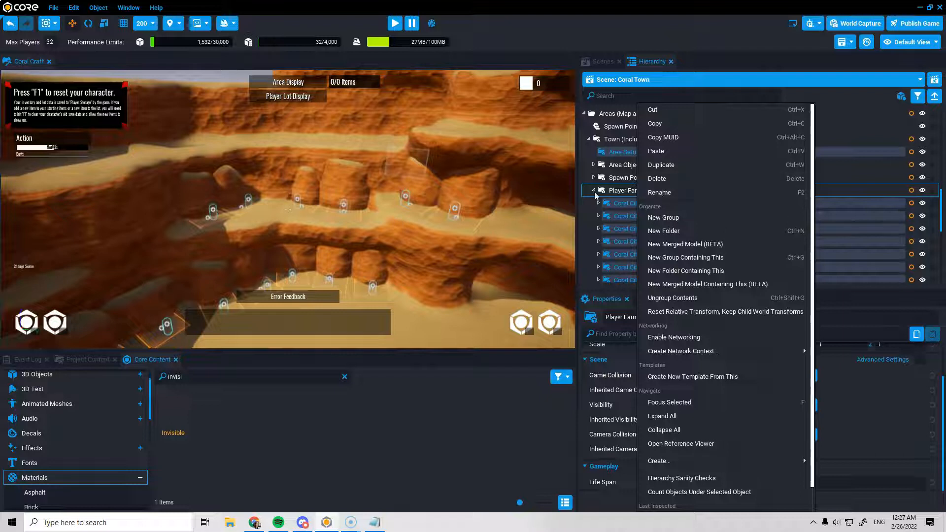
click(612, 209)
click(617, 206)
- Rename the Player Farms (Entrances) group as "Player House Entrances" and save the project
click(631, 191)
right_click(634, 191)
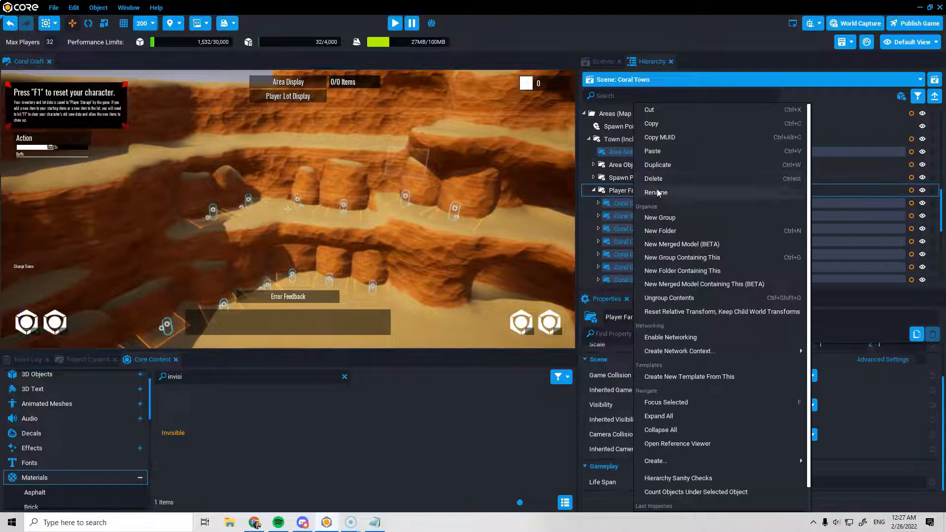
click(663, 192)
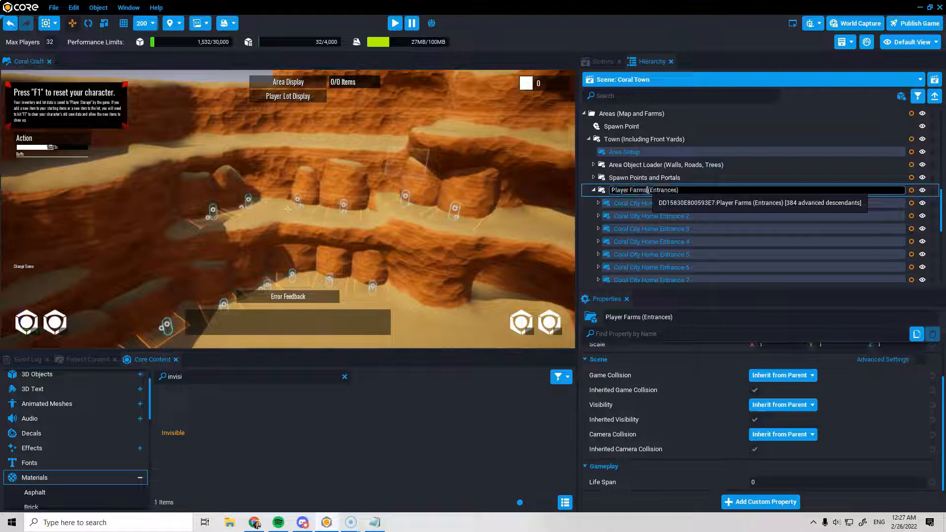
key(BackSpace)
key(BackSpace)
key(BackSpace)
key(BackSpace)
key(BackSpace)
text(House)
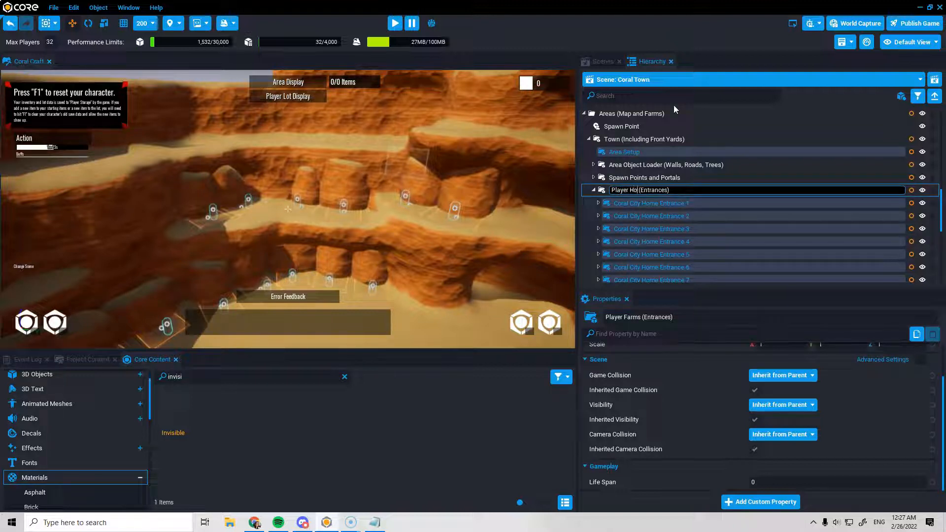
key(Right)
key(BackSpace)
key(End)
key(BackSpace)
key(Return)
key(ctrl+s)
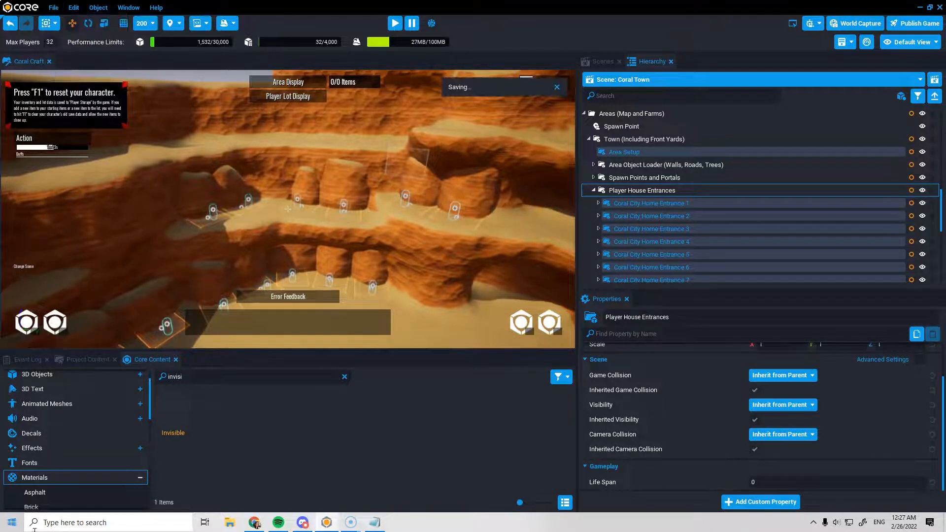